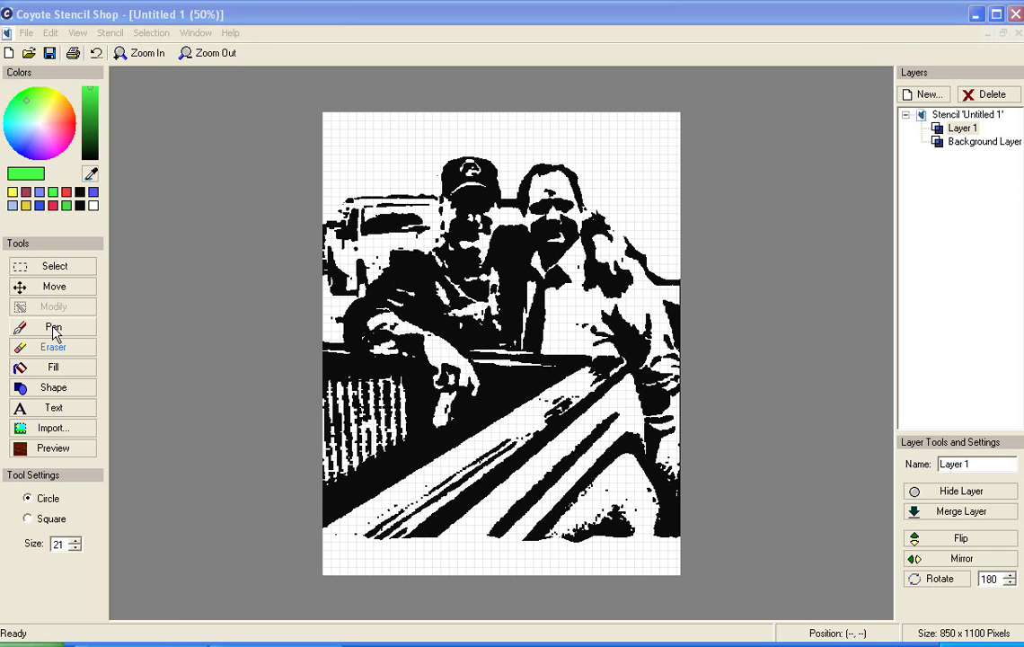
Pick the Shape tool and set the shape type to Circle
click(53, 387)
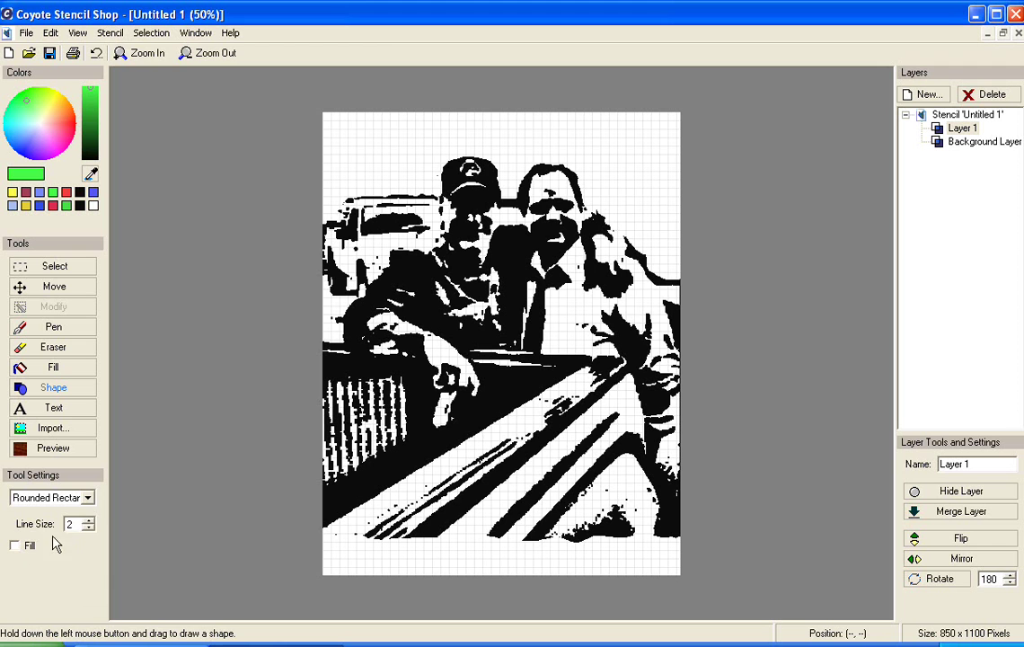
click(88, 497)
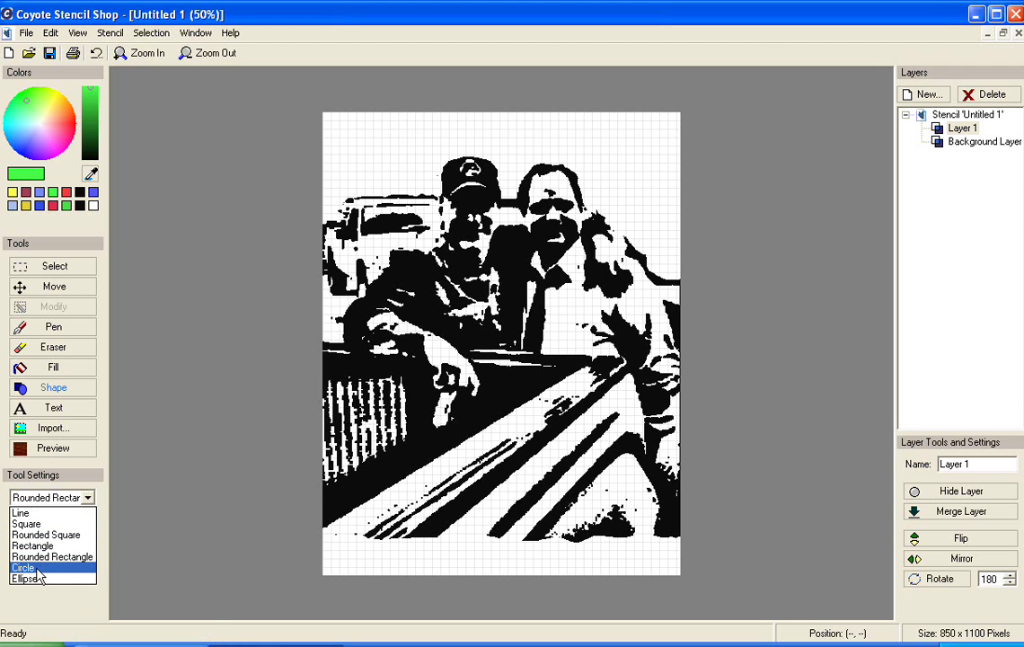
click(37, 569)
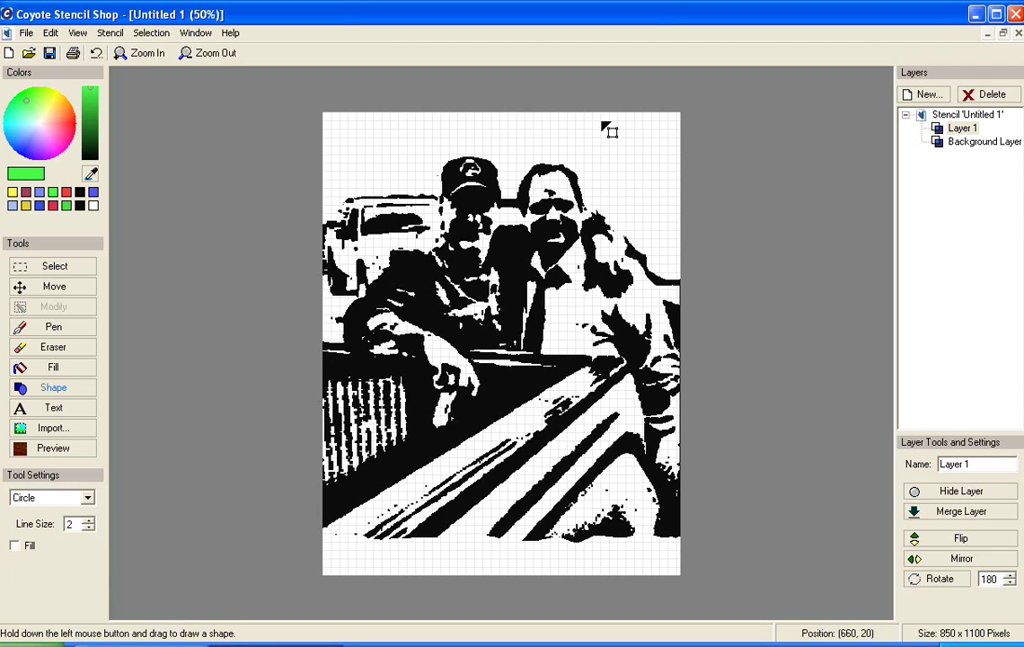
Draw a circle near the top-right corner and reshape it into an open crescent outline
drag(601, 120, 659, 190)
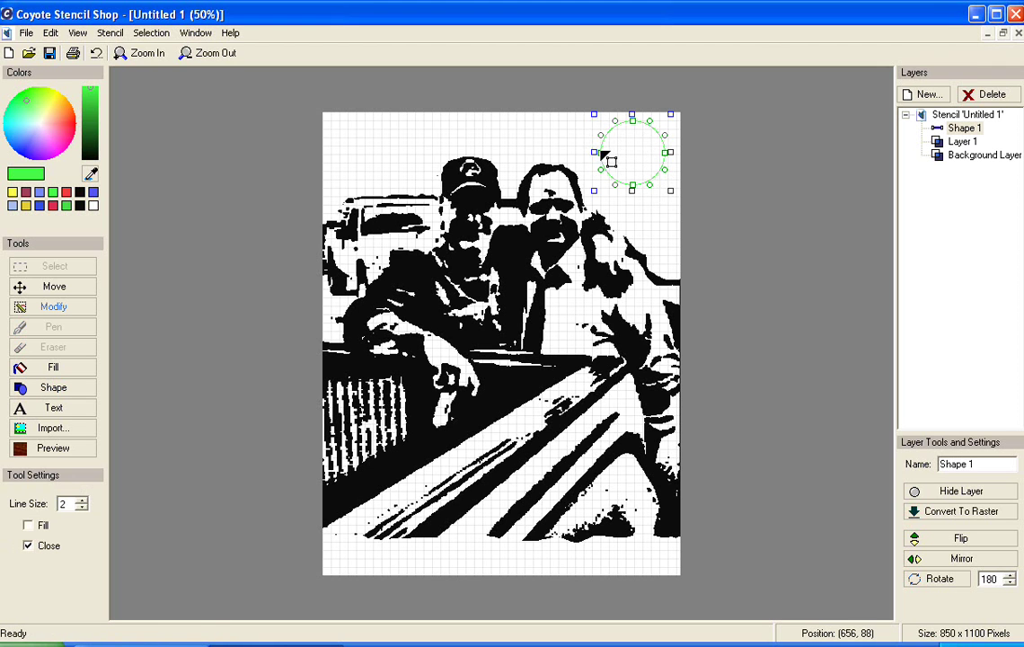
drag(600, 154, 658, 152)
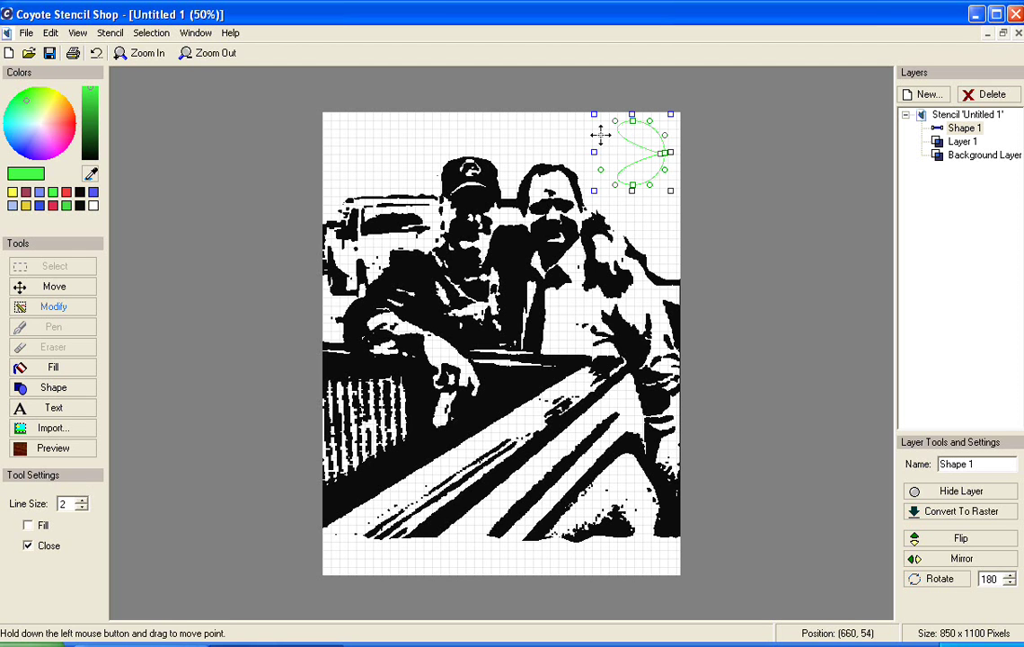
drag(600, 135, 648, 128)
drag(601, 169, 658, 186)
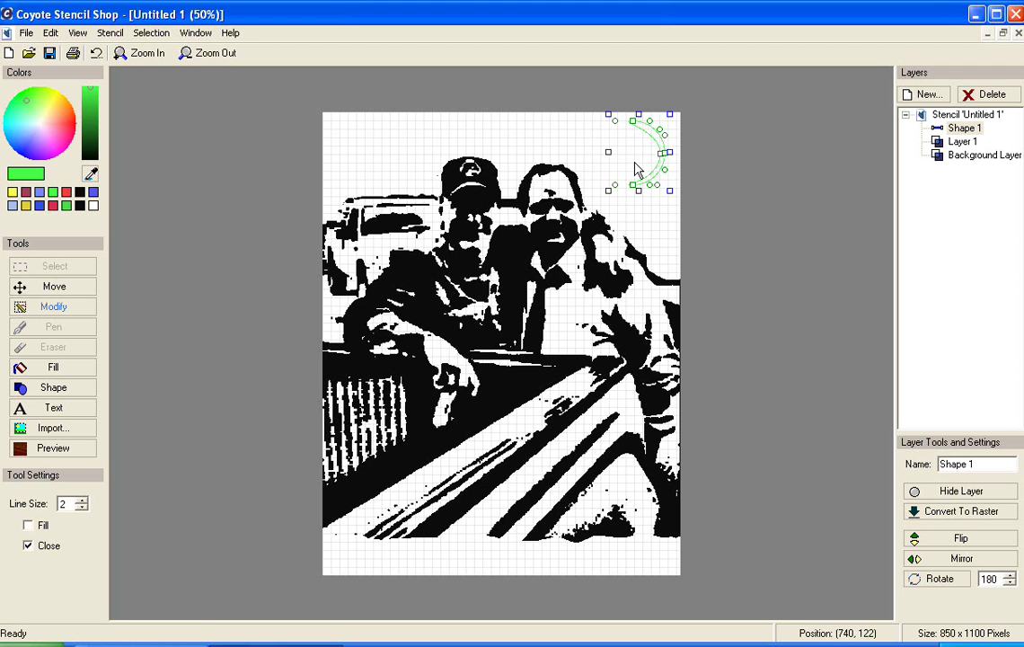
Shrink the crescent and nudge it slightly inward from the corner
drag(611, 189, 639, 137)
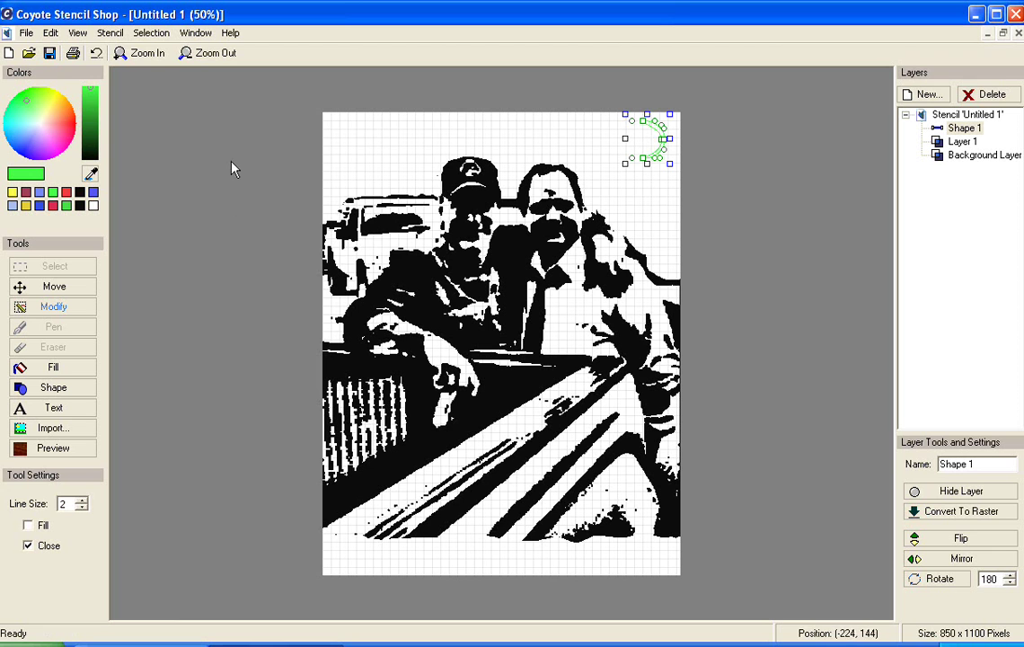
click(22, 287)
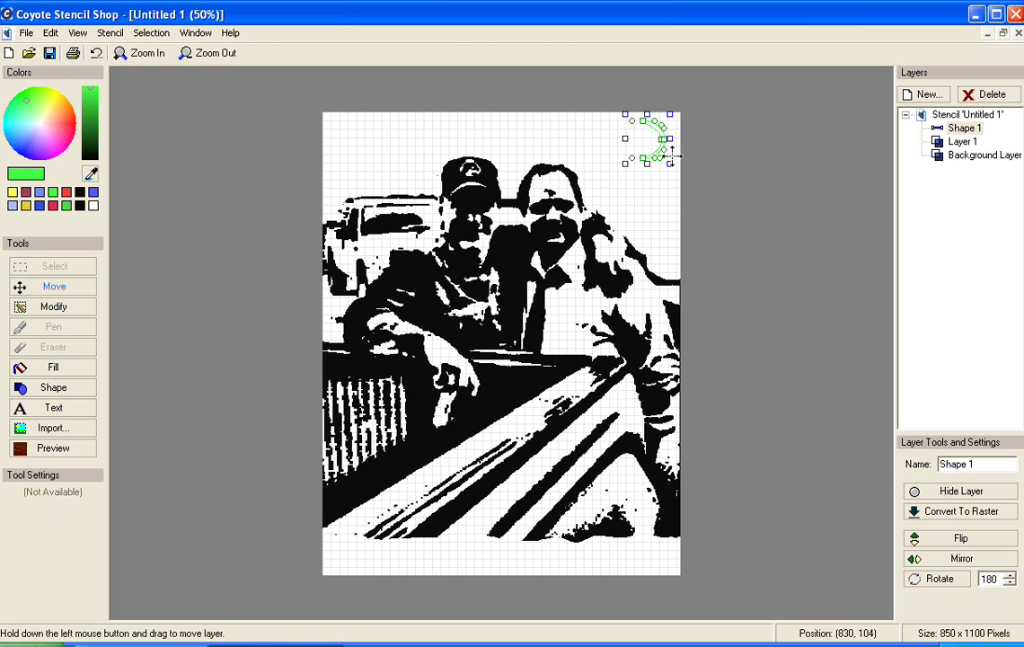
mouse_move(661, 152)
mouse_down()
mouse_move(643, 158)
mouse_move(635, 147)
mouse_move(643, 147)
mouse_up()
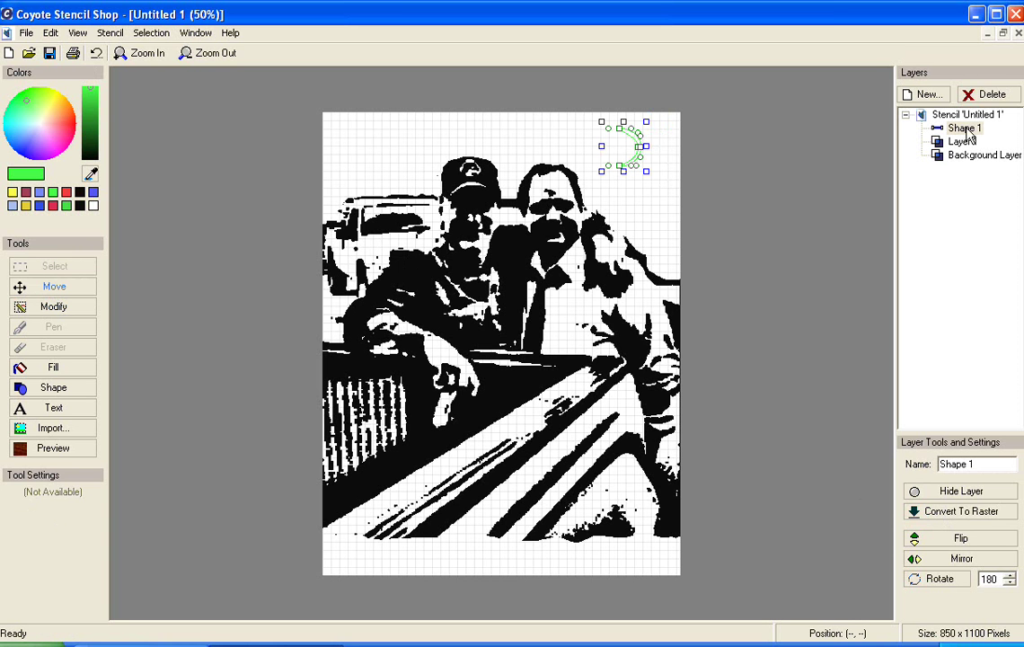
Delete the Shape 1 layer and set shape drawing to black with Fill on
click(971, 99)
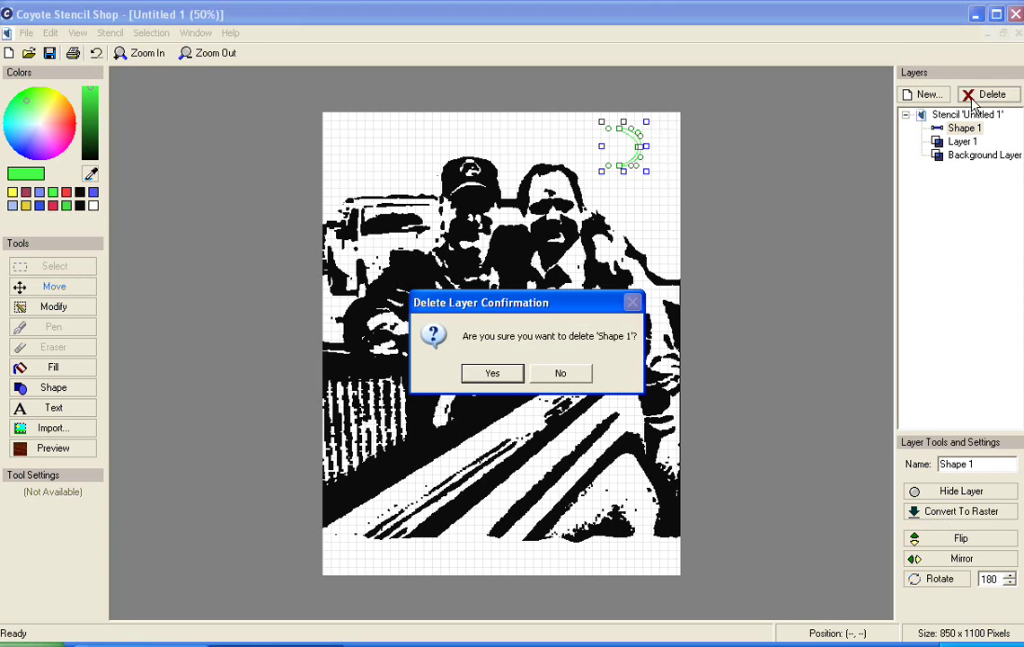
click(517, 373)
click(64, 386)
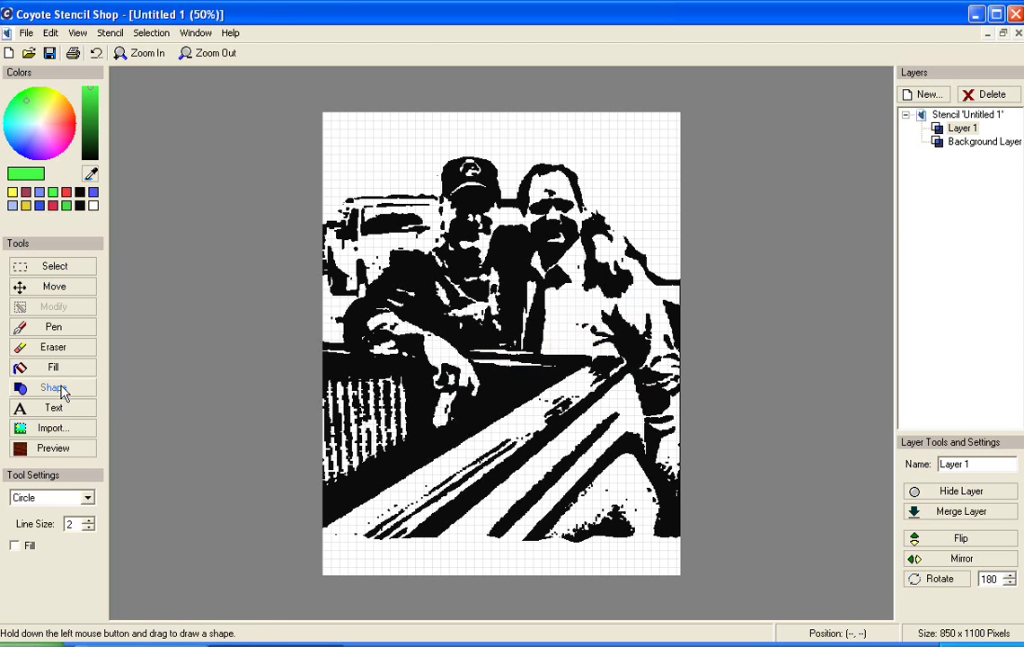
click(80, 193)
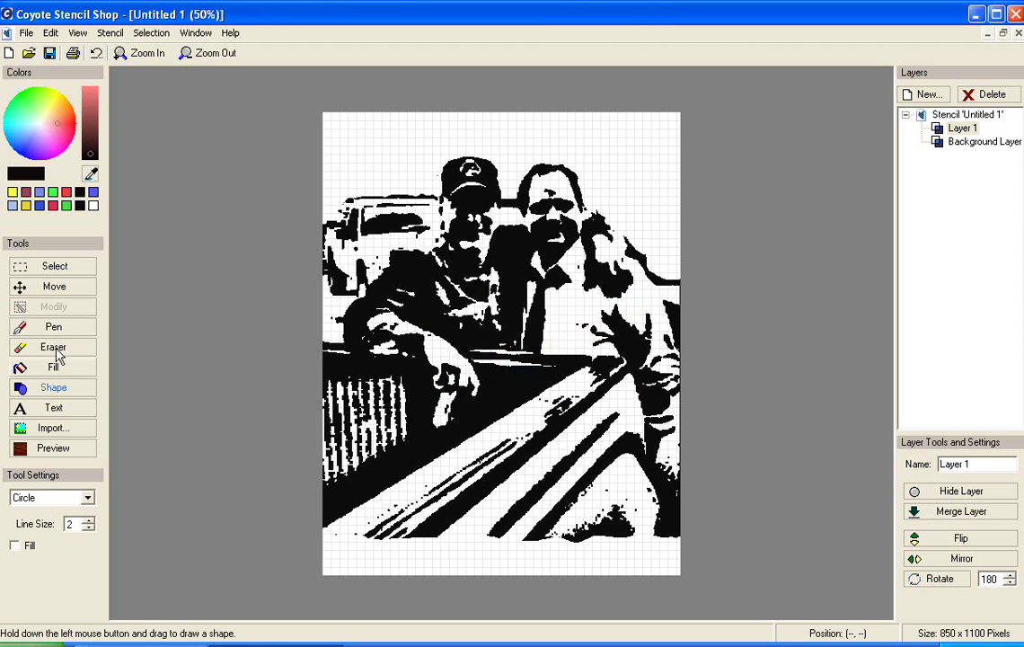
click(15, 547)
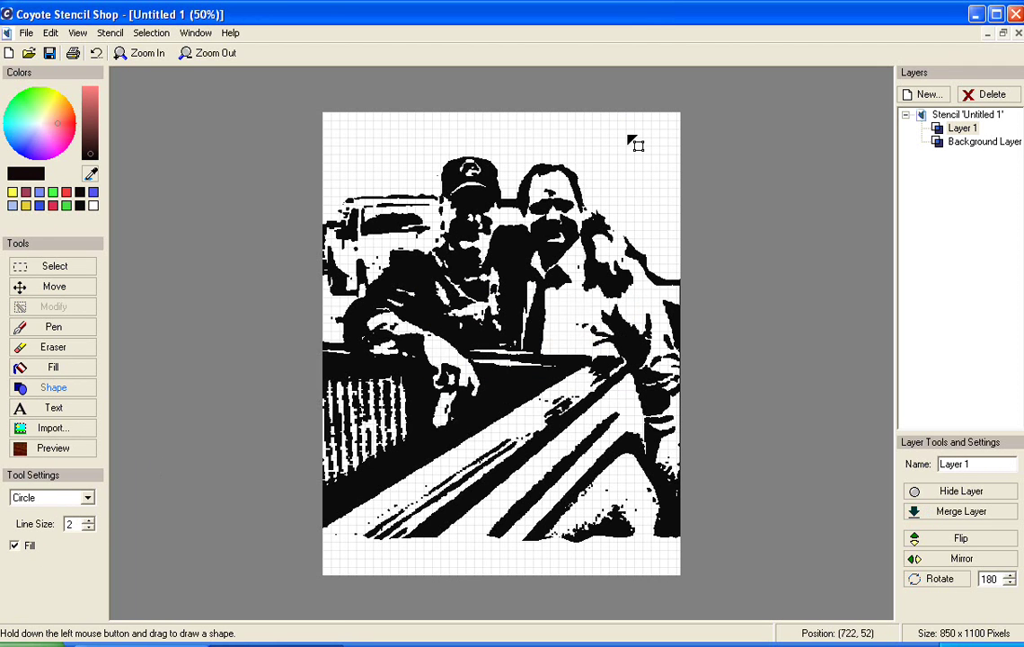
Draw a filled black circle near the top-right corner and reshape it into a crescent
drag(601, 123, 653, 192)
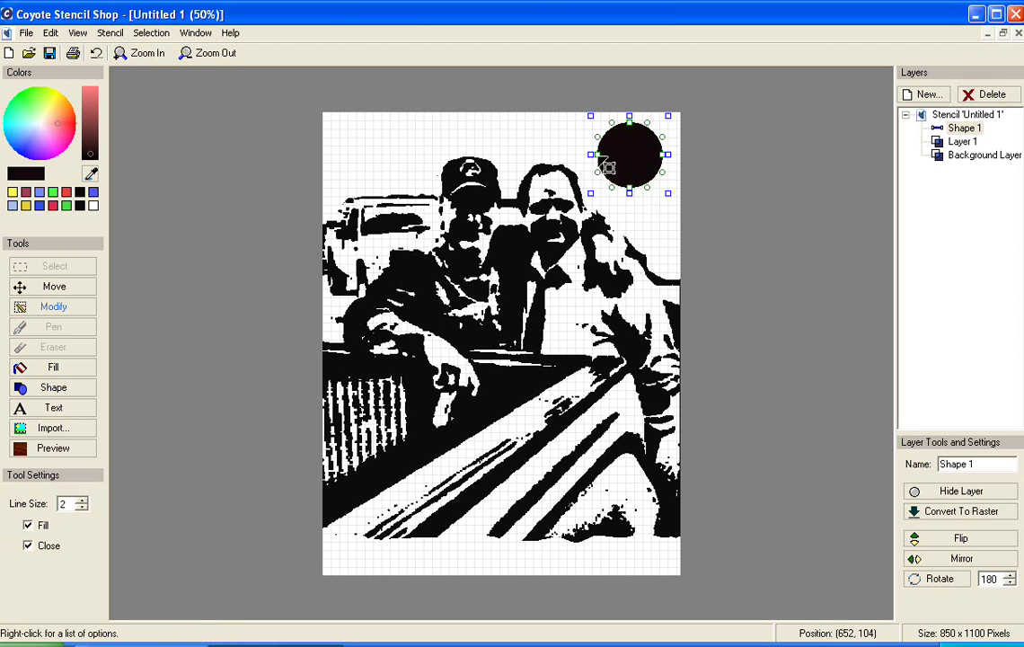
drag(598, 154, 652, 159)
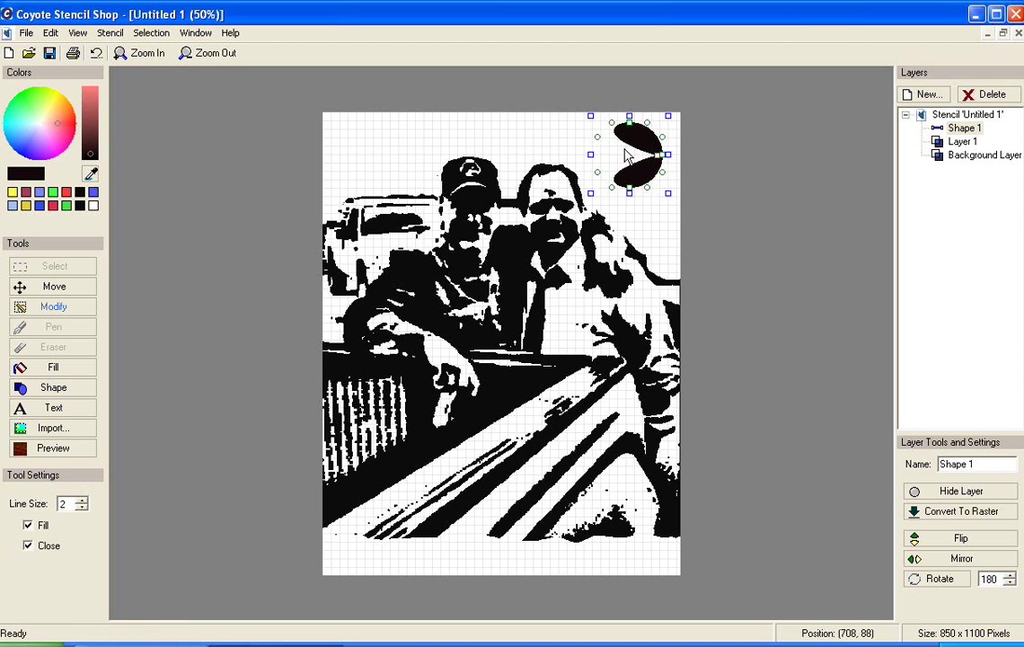
drag(598, 139, 657, 132)
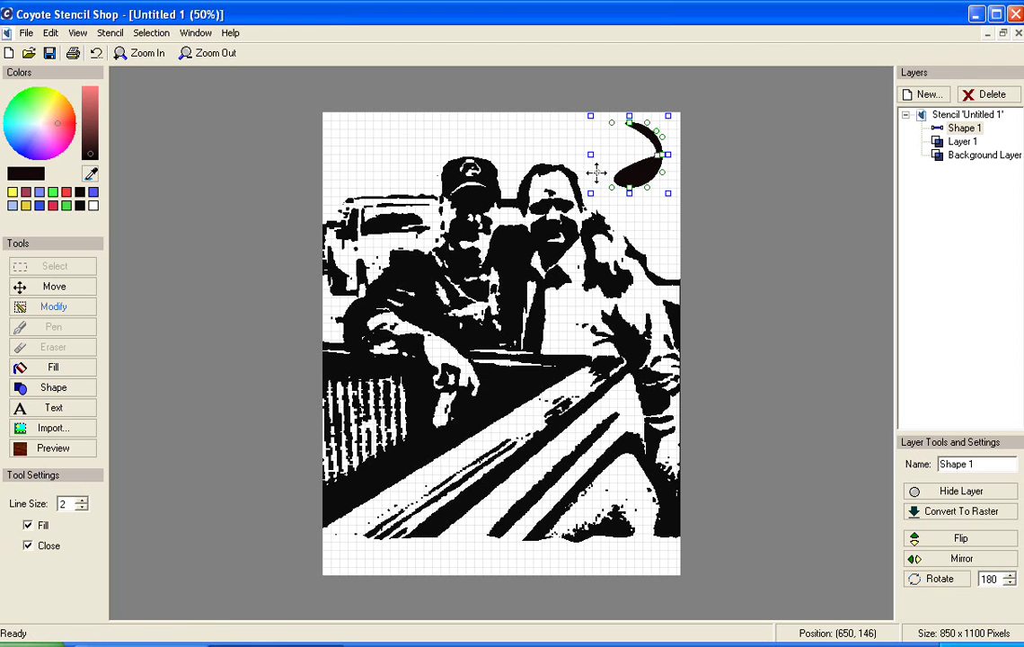
drag(597, 170, 619, 163)
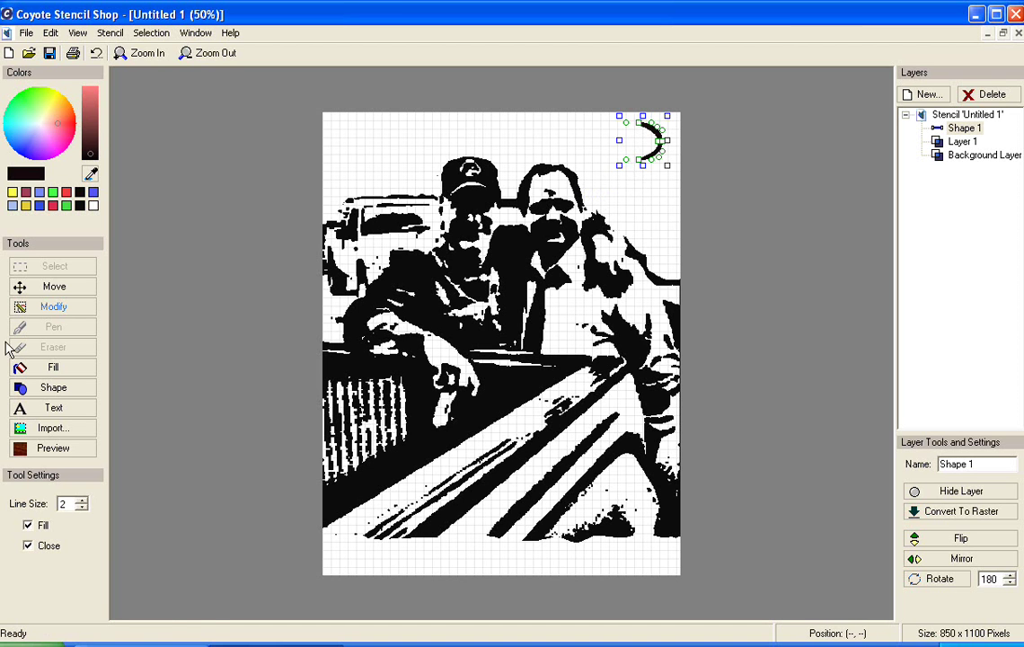
Move the black crescent slightly down and left, then nudge it right
click(58, 288)
mouse_move(629, 141)
mouse_down()
mouse_move(619, 169)
mouse_move(634, 155)
mouse_up()
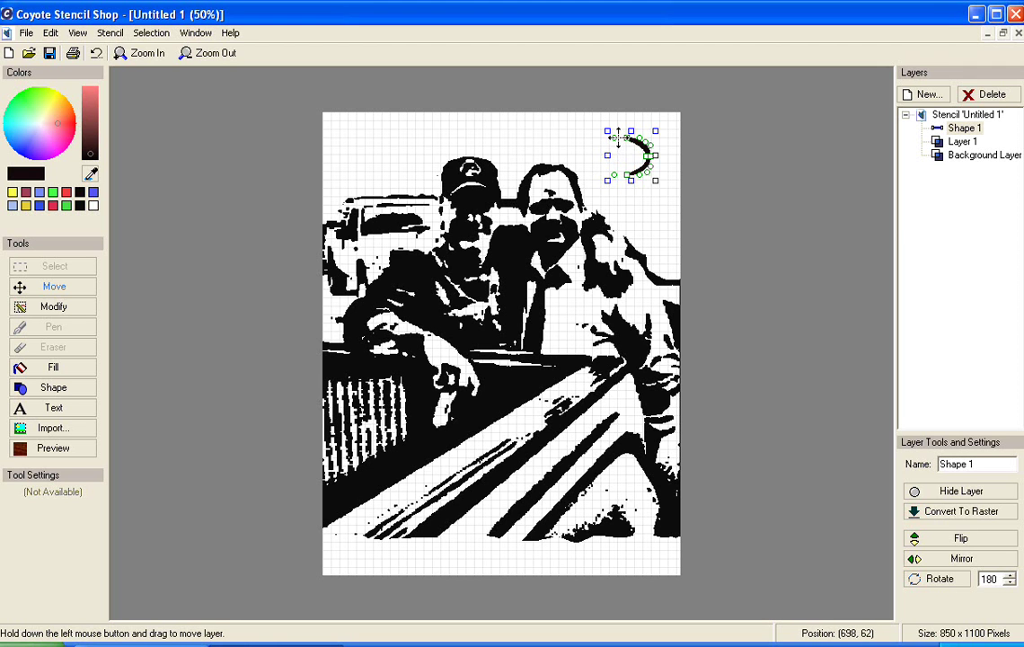
drag(614, 140, 616, 140)
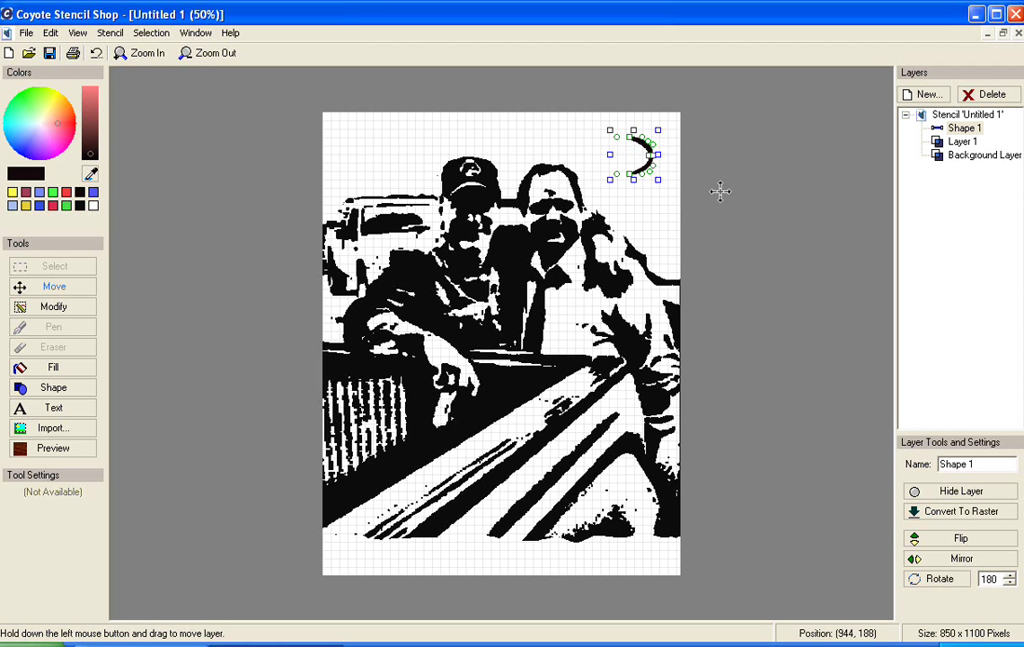
Convert the crescent to raster and set the shape type to Rounded Rectangle
click(946, 520)
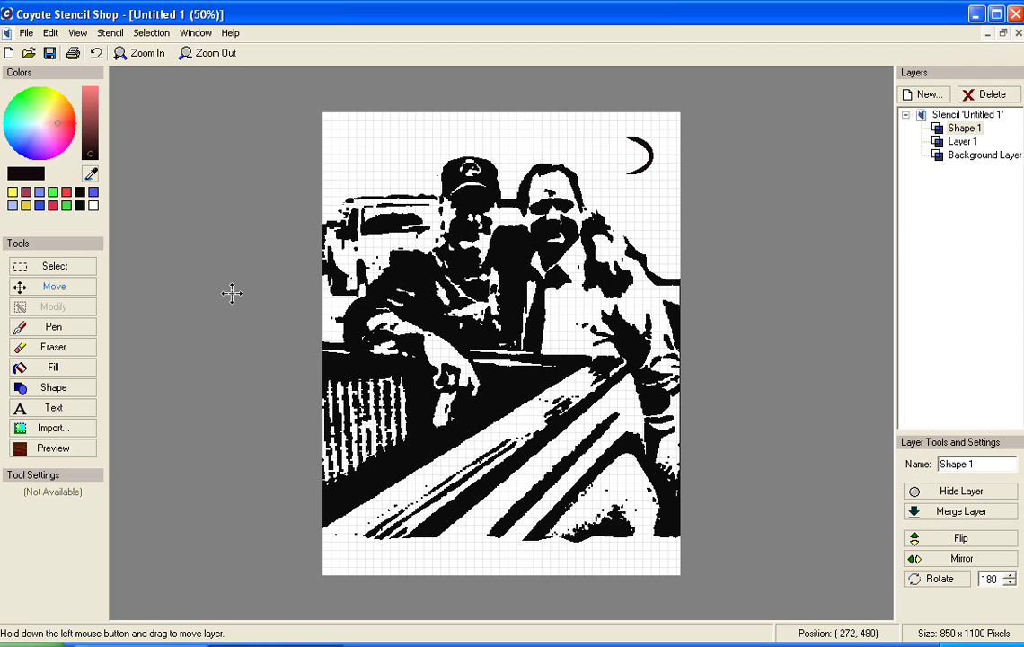
click(54, 389)
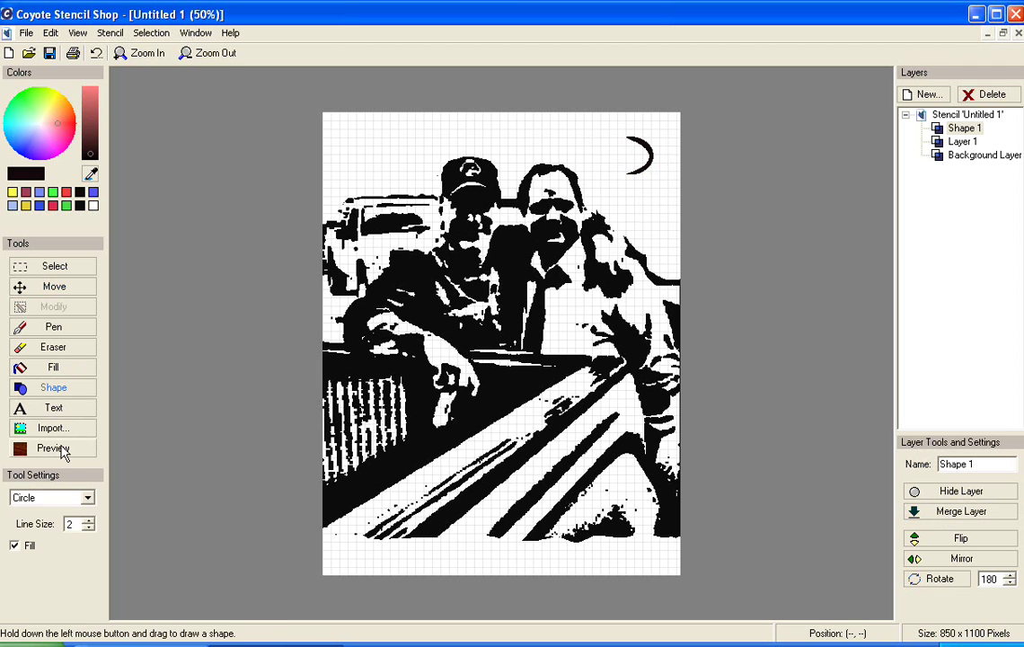
click(87, 500)
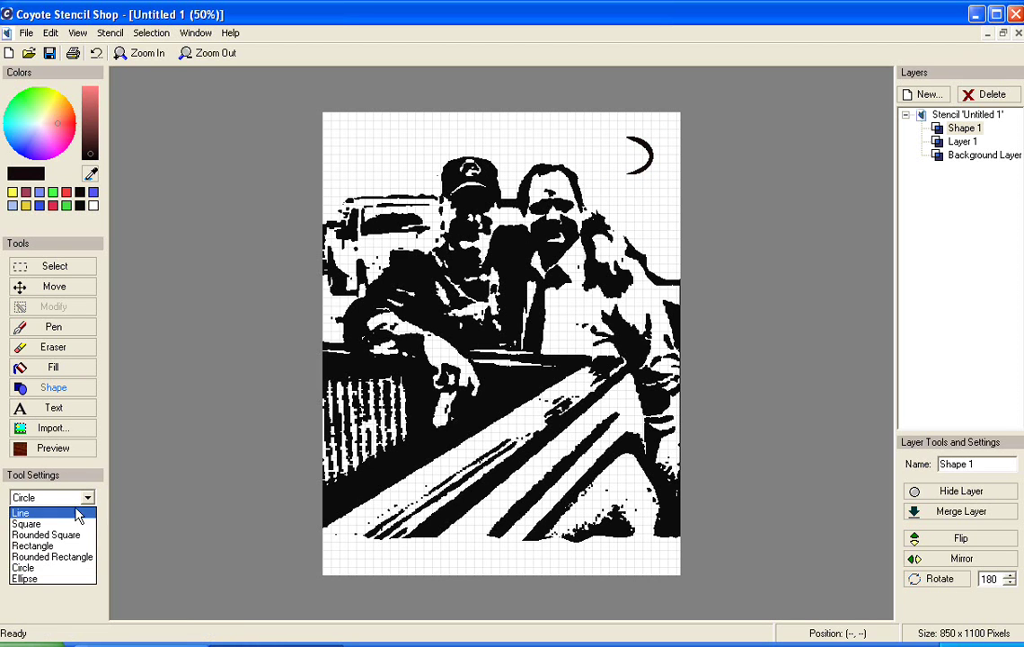
click(74, 557)
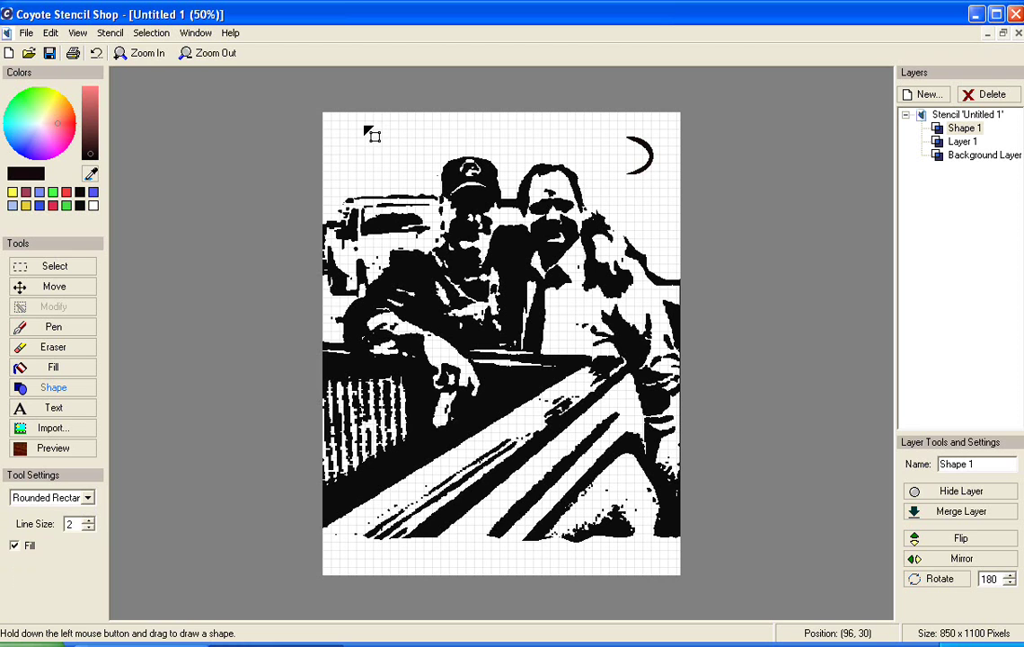
Draw an unfilled rounded rectangle top-left, rejoin its stray corner point, then delete Shape 2
drag(359, 128, 454, 228)
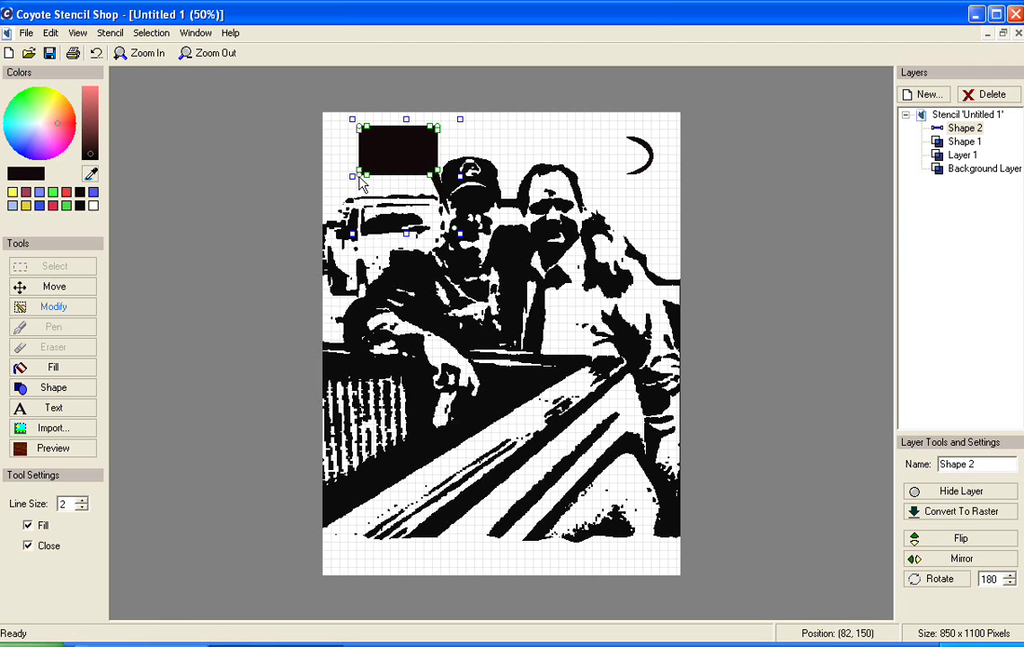
drag(361, 179, 319, 203)
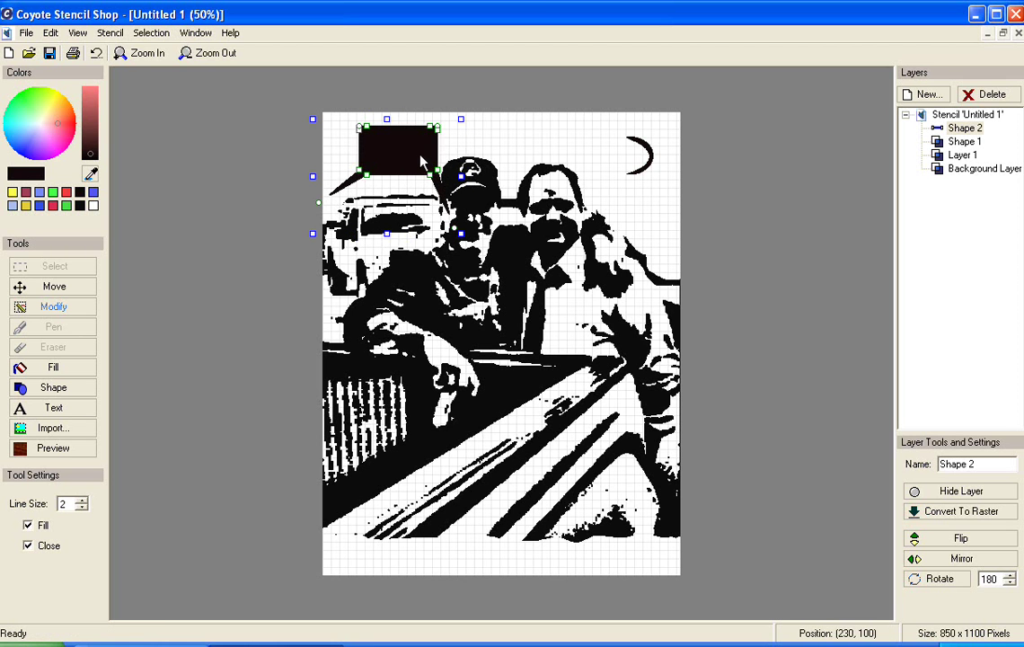
click(28, 526)
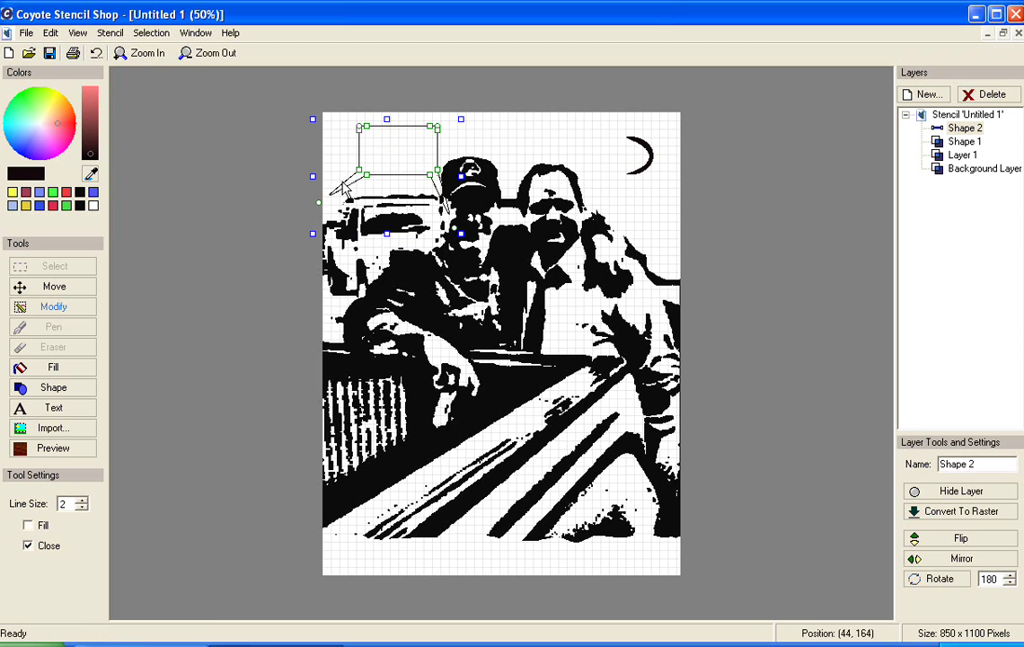
drag(316, 203, 359, 175)
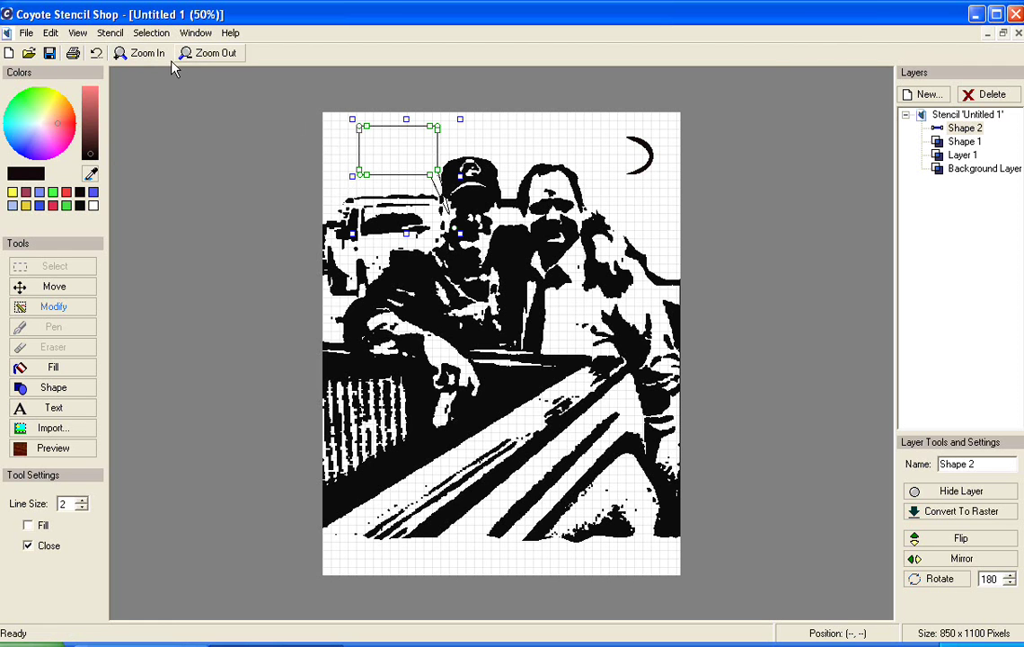
click(988, 95)
Confirm deleting Shape 2 and rename the Shape 1 layer to 'Moon'
click(490, 379)
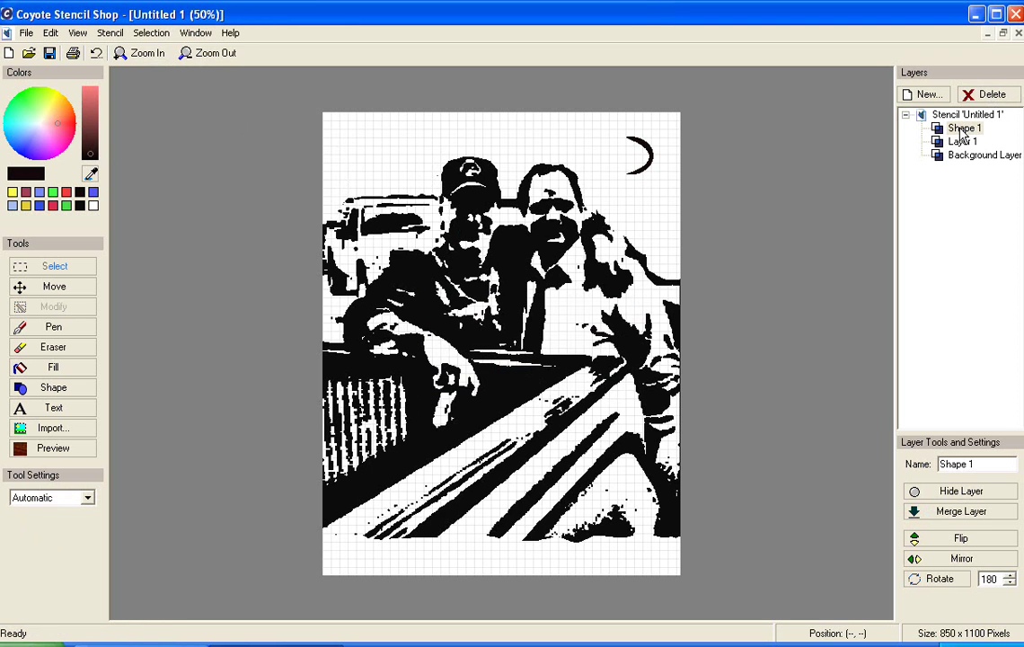
drag(981, 468, 854, 422)
text(Moon)
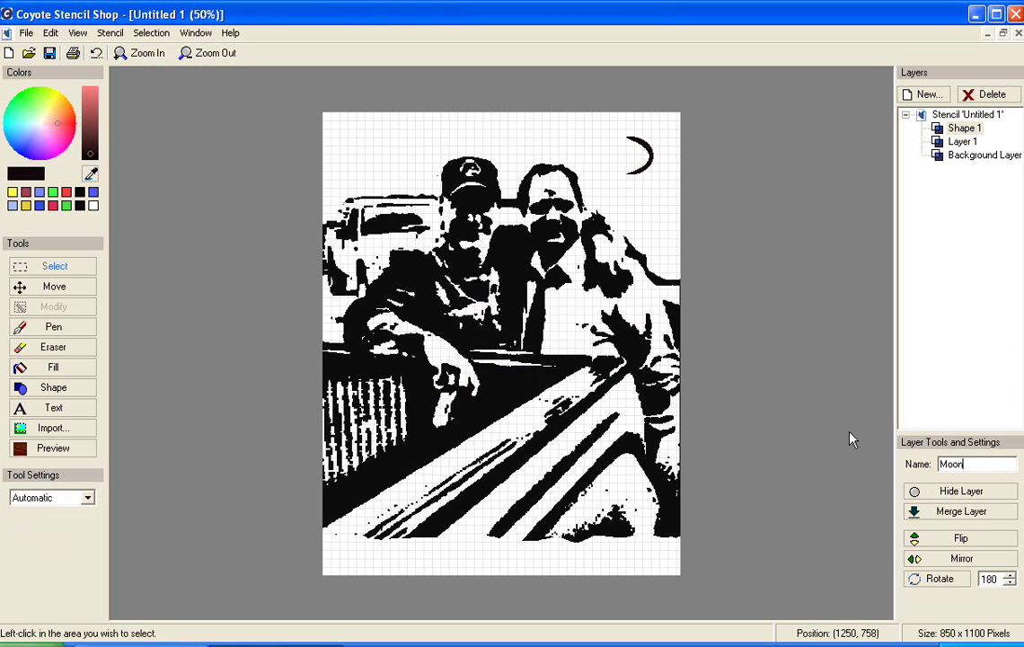
click(992, 188)
Rename Layer 1 to 'Stencil'
click(962, 141)
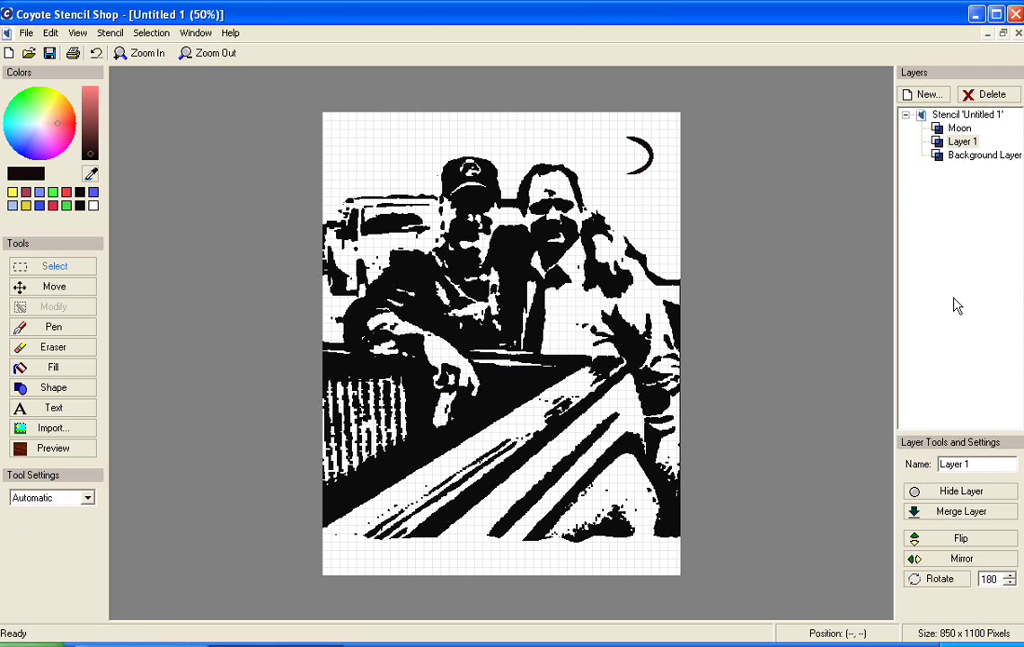
click(981, 468)
text(Stec)
key(BackSpace)
text(ncil)
Apply the Stencil layer name and choose bright green as the paint colour
click(988, 218)
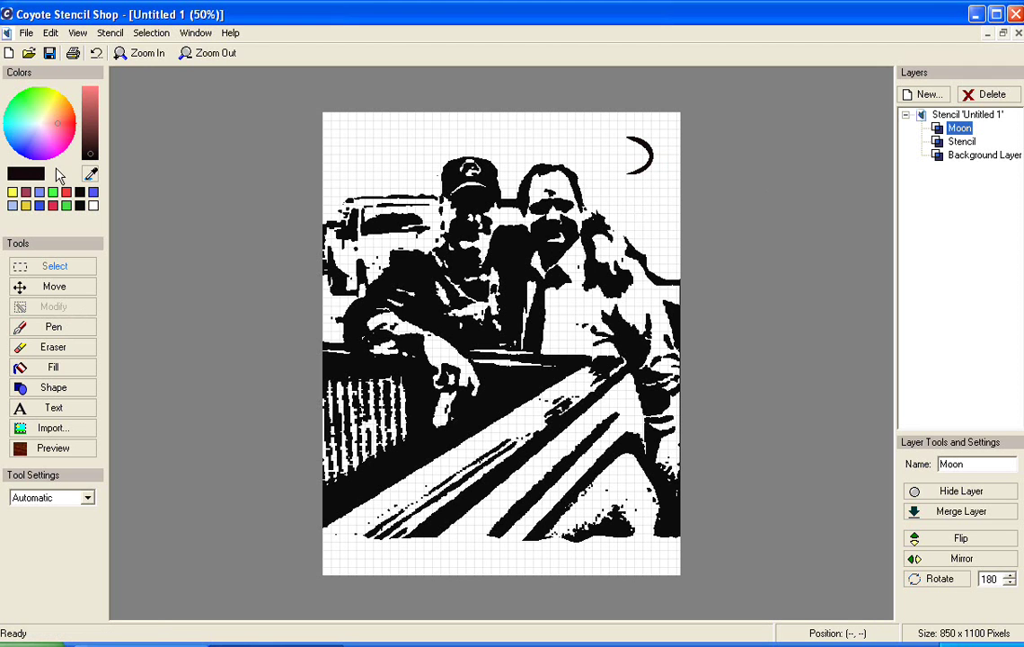
click(34, 93)
click(90, 93)
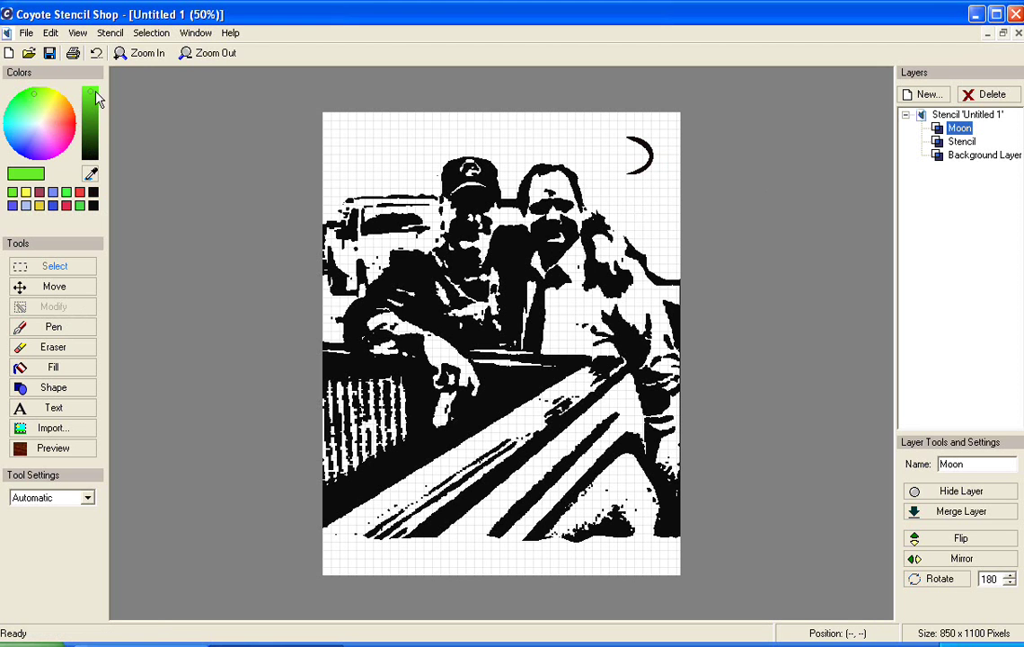
Try green fills on the canvas and the man's shirt, undoing both
click(52, 366)
click(478, 313)
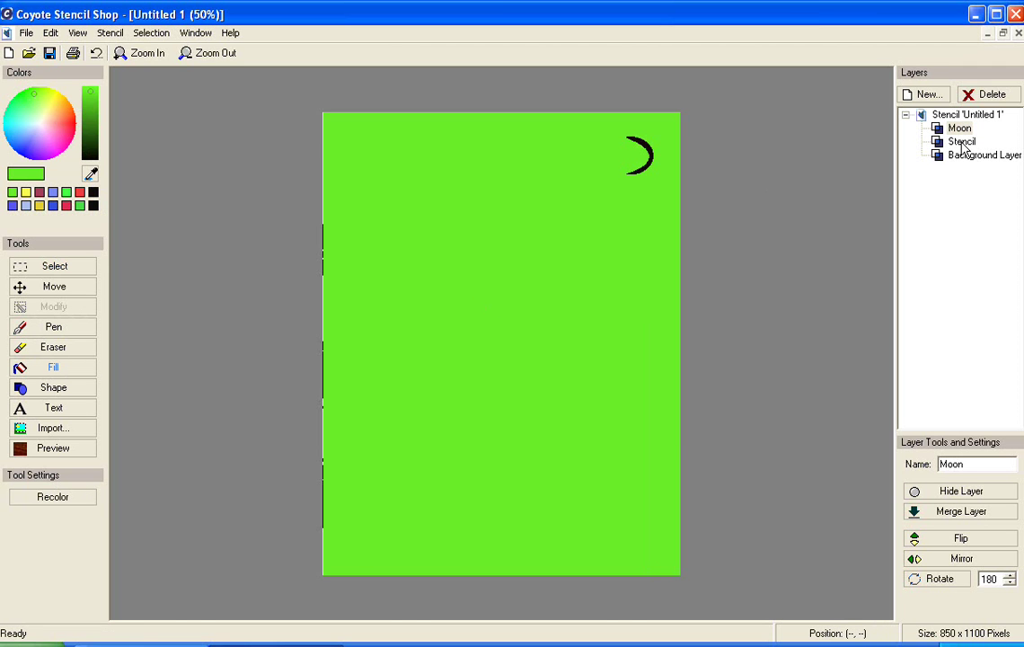
click(97, 54)
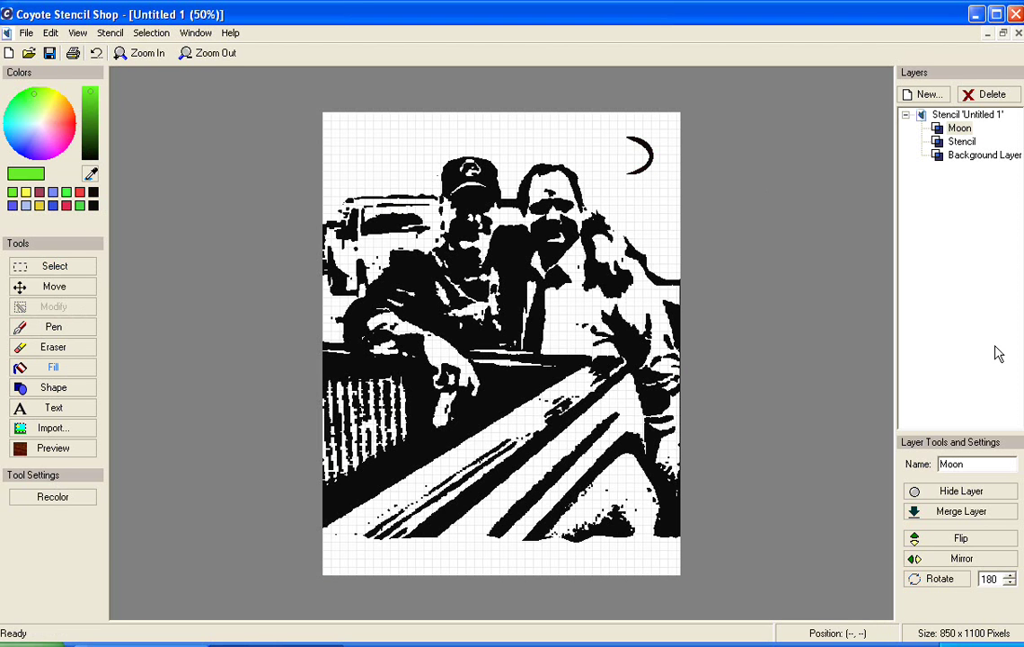
click(962, 142)
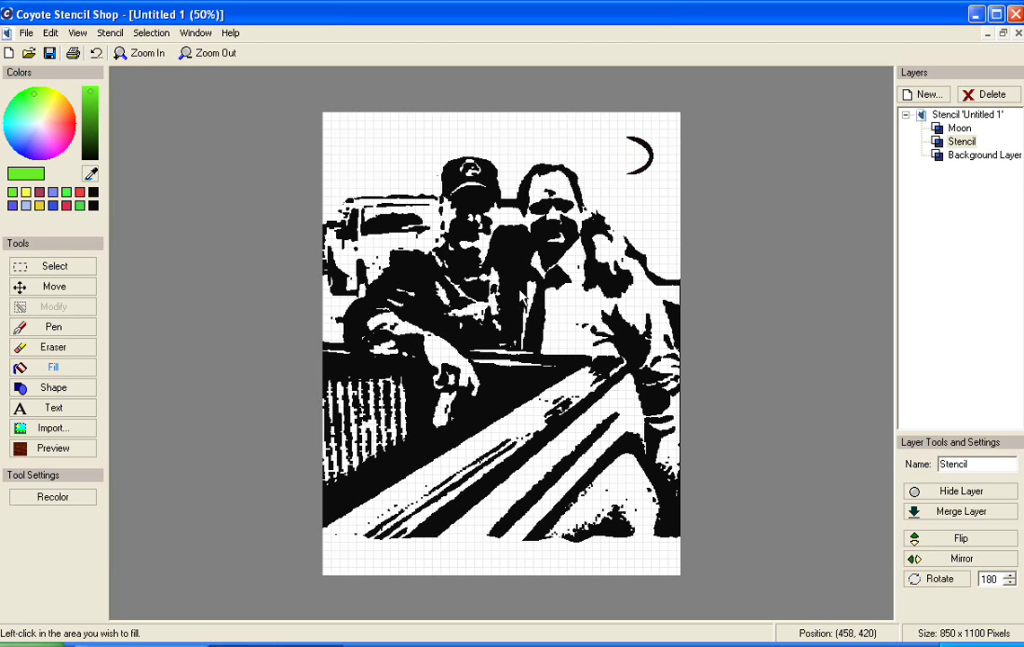
click(497, 283)
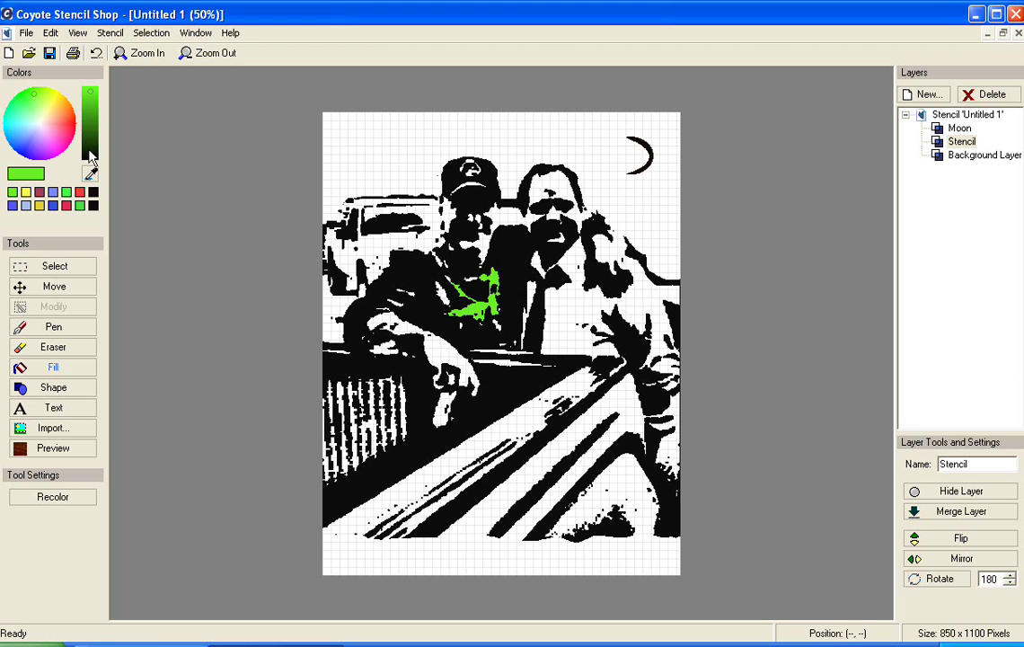
click(95, 53)
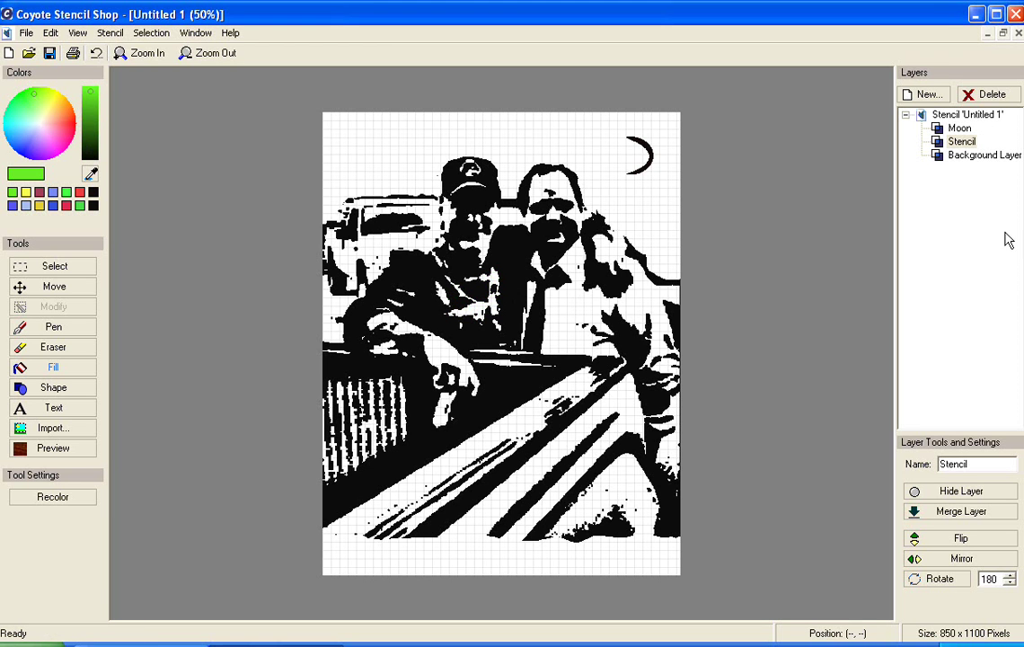
Add a new layer named 'Shirt Fill' and make it the active layer
click(935, 97)
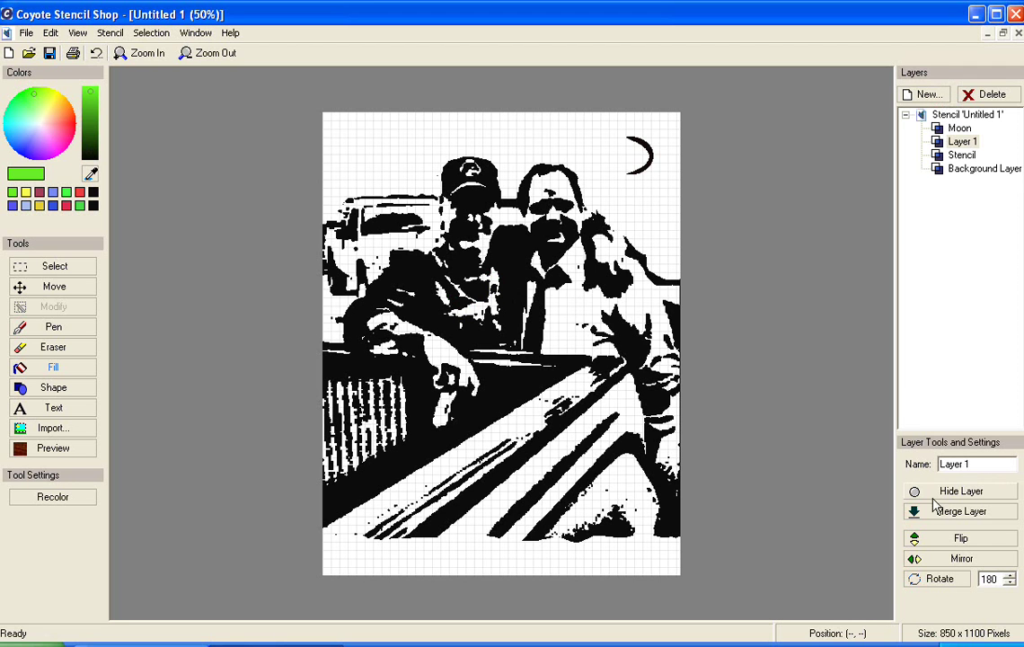
drag(977, 464, 860, 447)
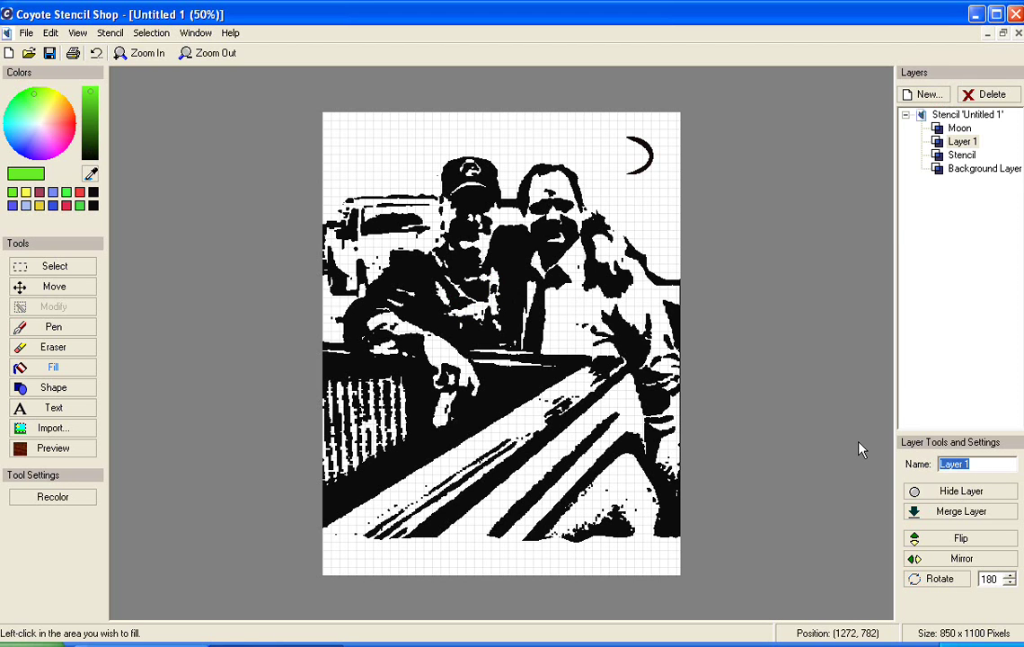
text(Shirt Fill)
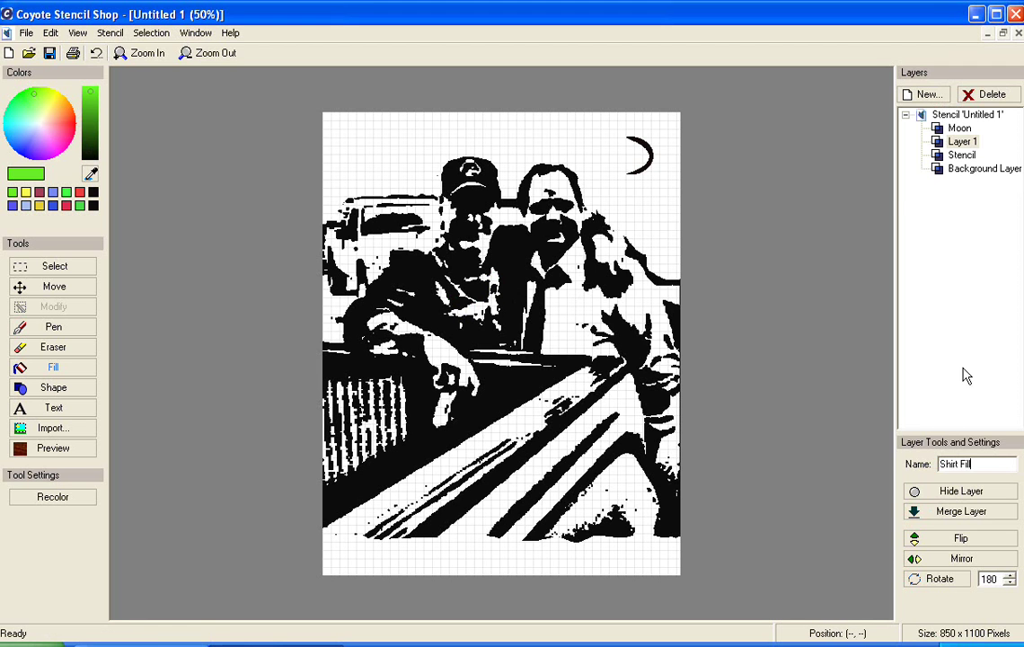
click(957, 364)
key(Down)
Set the Pen to size 50 and undo a misplaced green stroke beside the face
click(54, 329)
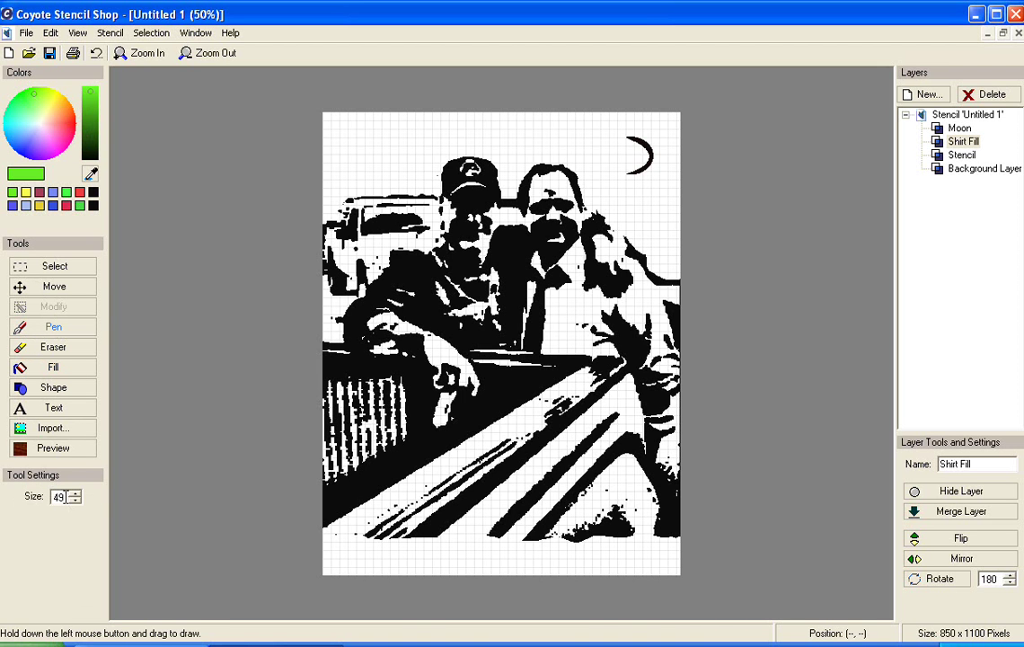
double_click(57, 496)
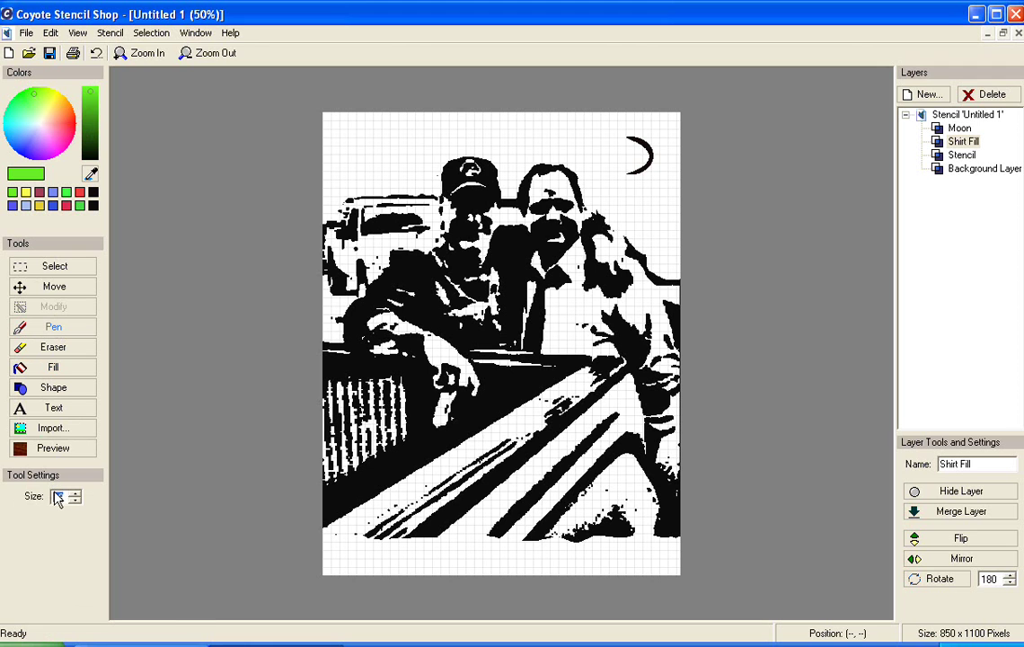
text(50)
mouse_move(503, 254)
mouse_down()
mouse_move(502, 289)
mouse_move(471, 280)
mouse_move(483, 247)
mouse_move(467, 200)
mouse_up()
click(96, 52)
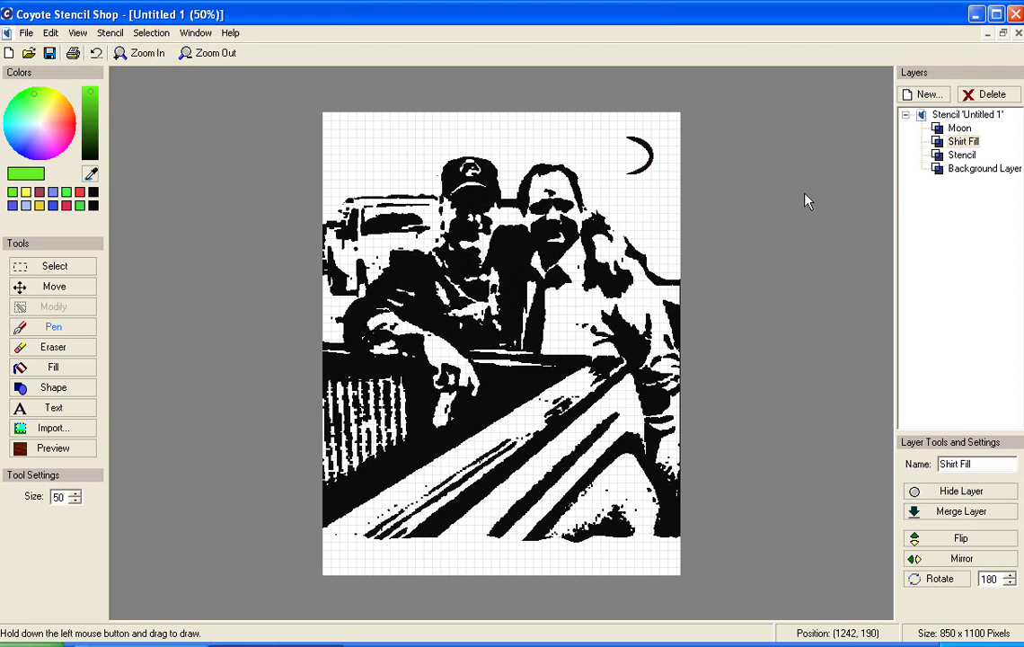
Paint green across the chest on Shirt Fill and move Stencil above it to the top
click(952, 146)
drag(956, 144, 956, 129)
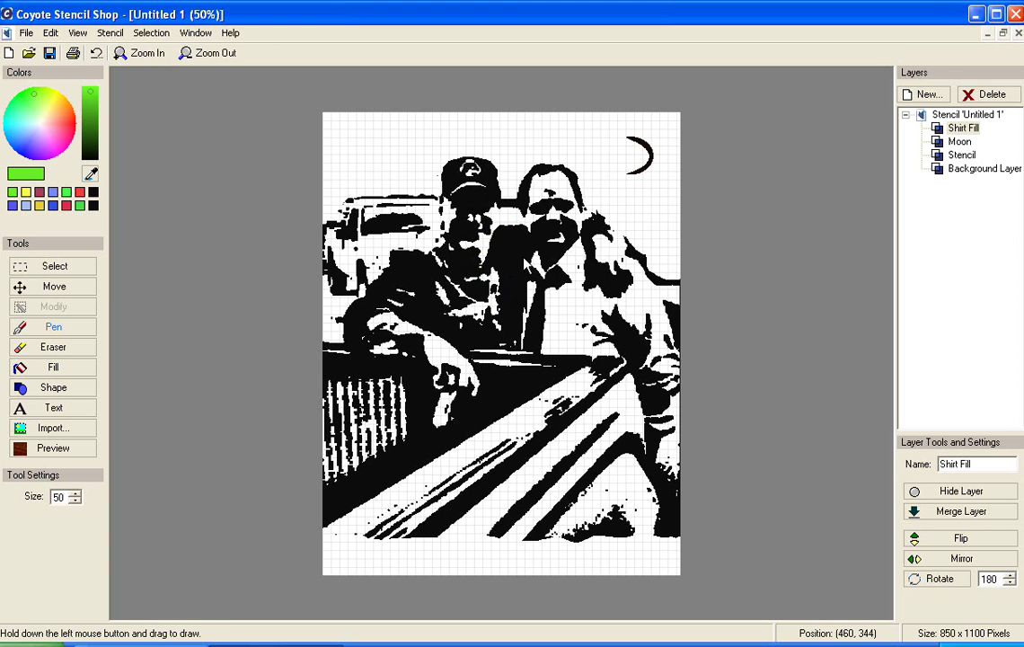
mouse_move(510, 260)
mouse_down()
mouse_move(493, 282)
mouse_move(518, 305)
mouse_move(486, 294)
mouse_up()
click(960, 157)
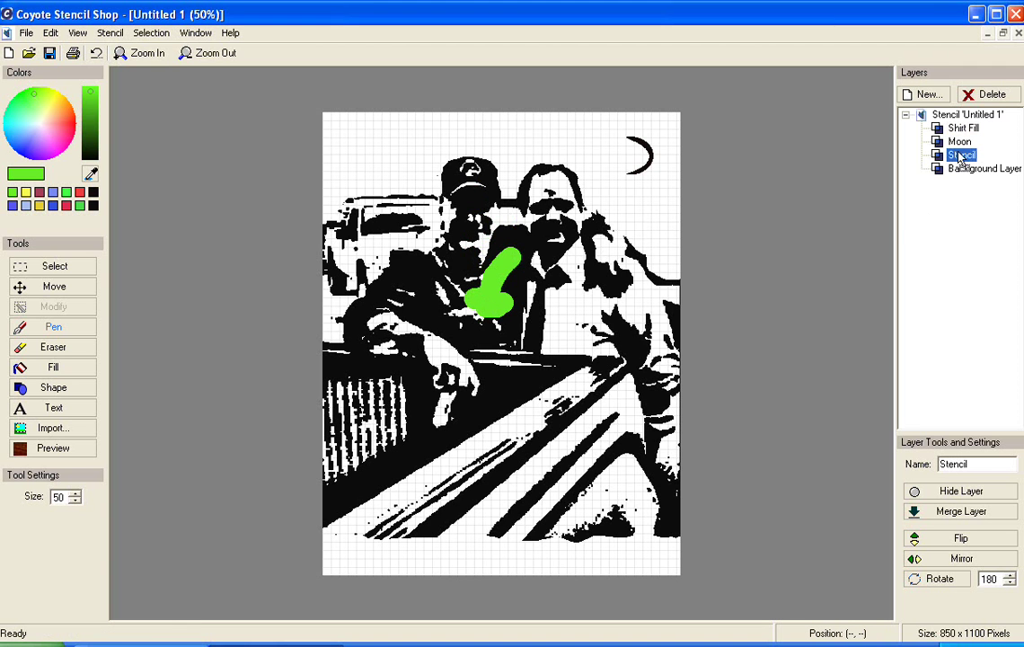
drag(960, 131, 960, 132)
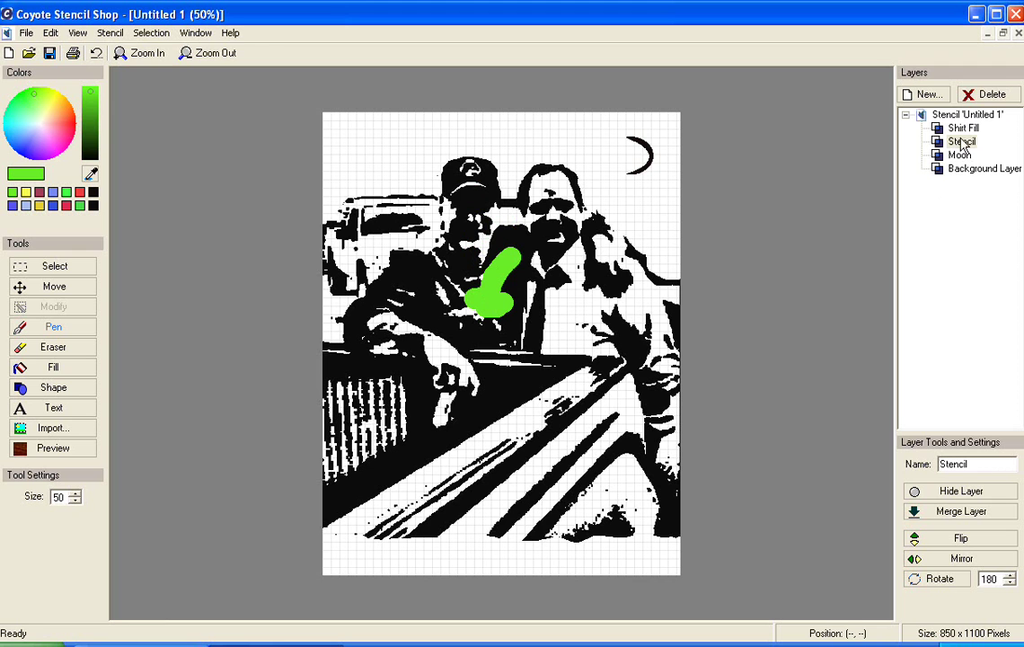
drag(957, 126, 952, 126)
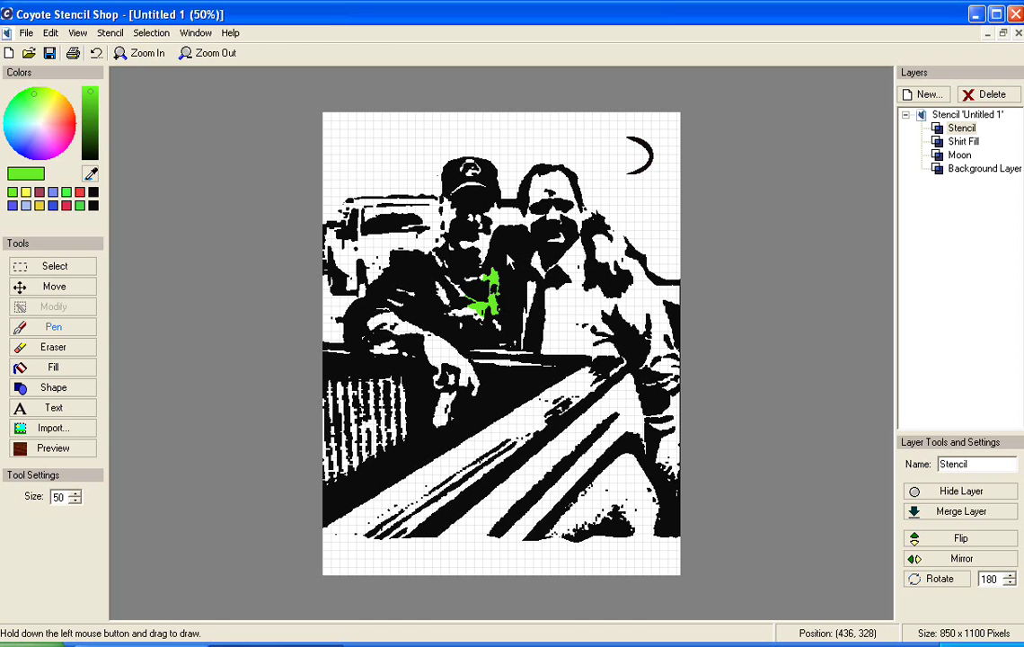
mouse_move(508, 259)
mouse_down()
mouse_move(481, 253)
mouse_move(507, 248)
mouse_up()
Undo the stray green blob and repaint the upper shirt green on the Shirt Fill layer
click(97, 53)
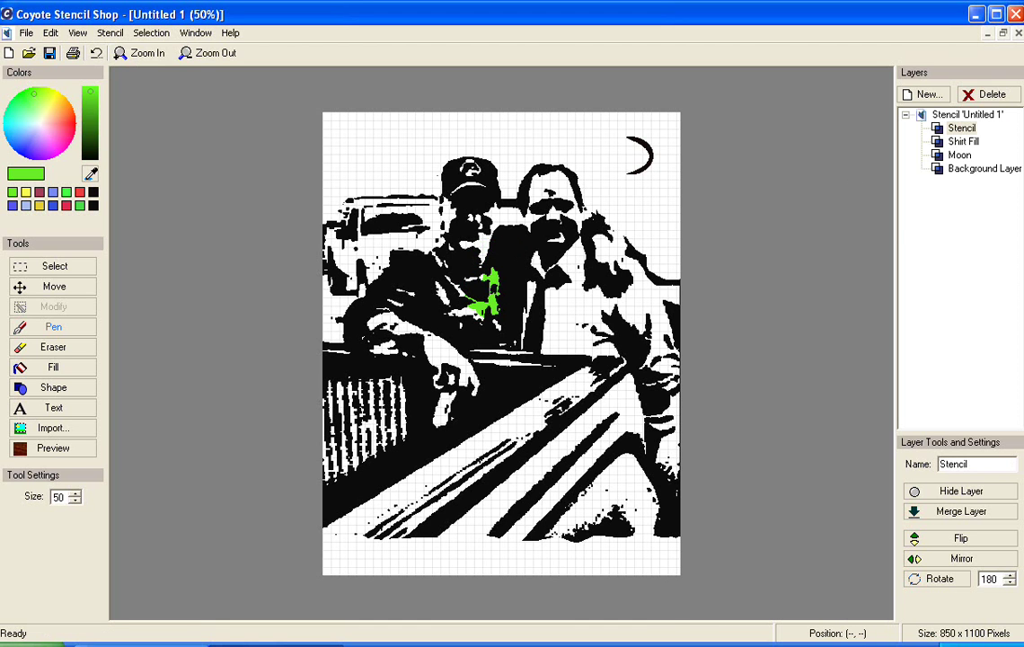
click(961, 141)
mouse_move(479, 252)
mouse_down()
mouse_move(485, 238)
mouse_move(462, 266)
mouse_up()
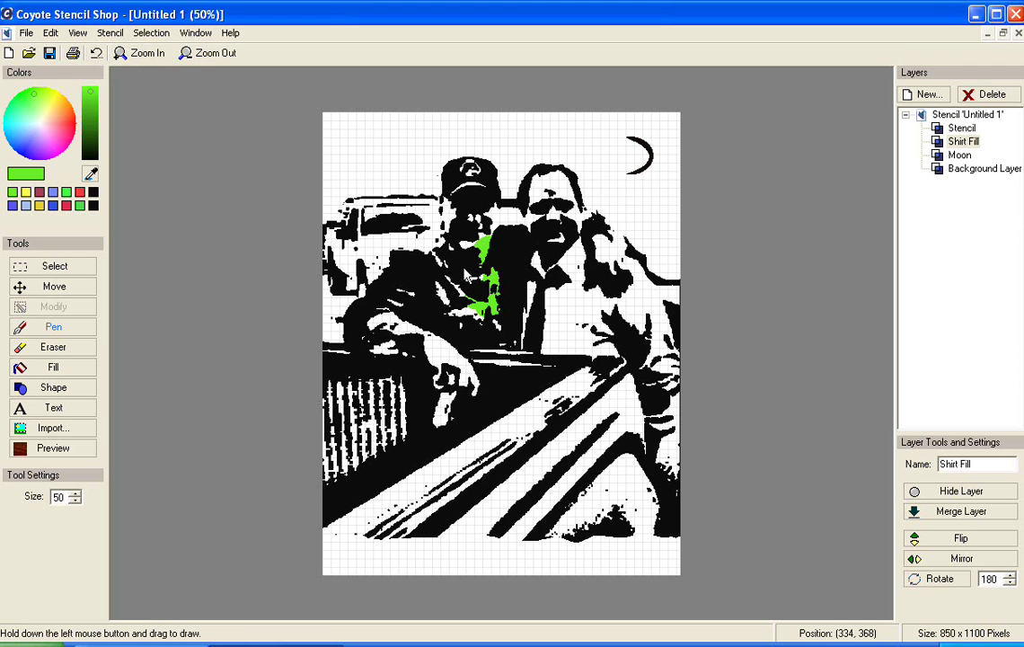
click(96, 53)
mouse_move(493, 257)
mouse_down()
mouse_move(465, 271)
mouse_move(496, 292)
mouse_move(492, 318)
mouse_up()
Paint green over the shirt's left side, the left arm and the lower forearm
mouse_move(479, 319)
mouse_down()
mouse_move(462, 316)
mouse_move(437, 271)
mouse_up()
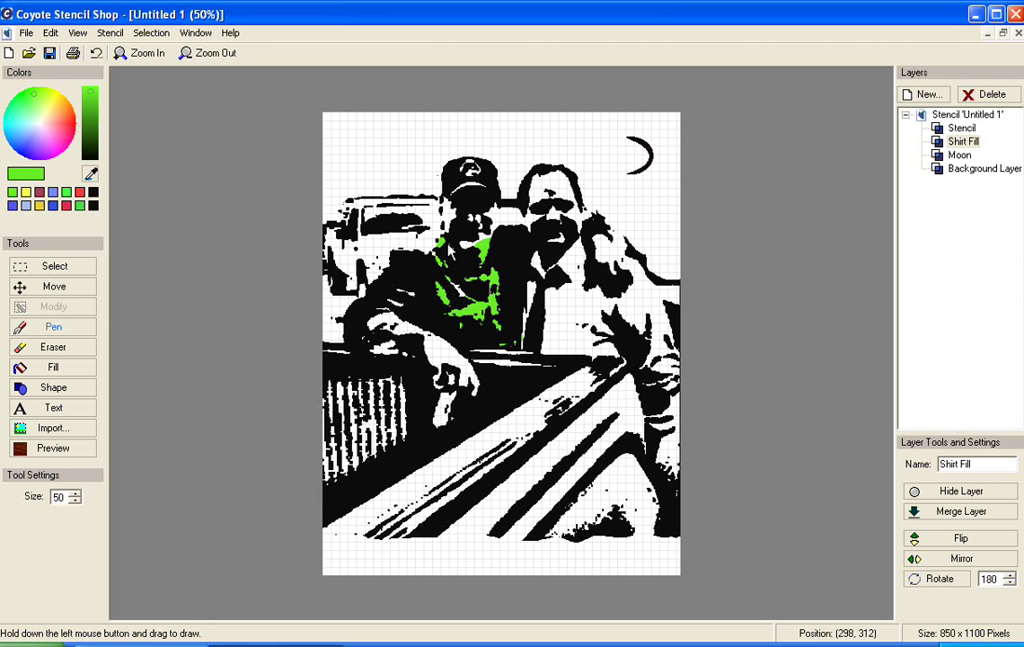
drag(447, 244, 428, 250)
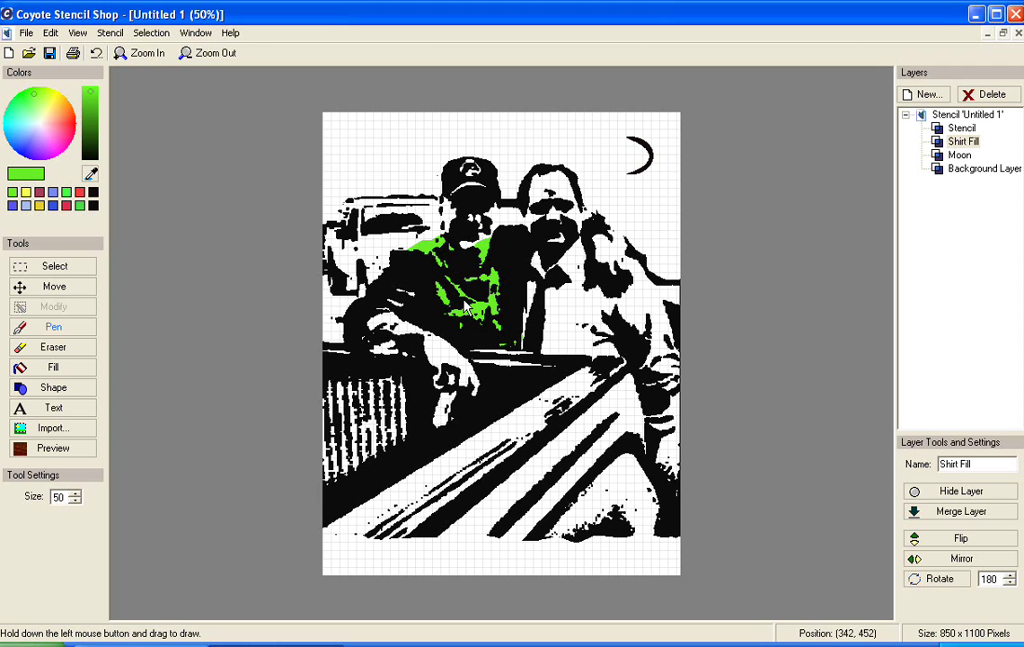
mouse_move(412, 299)
mouse_down()
mouse_move(374, 315)
mouse_move(402, 298)
mouse_move(383, 319)
mouse_move(411, 335)
mouse_up()
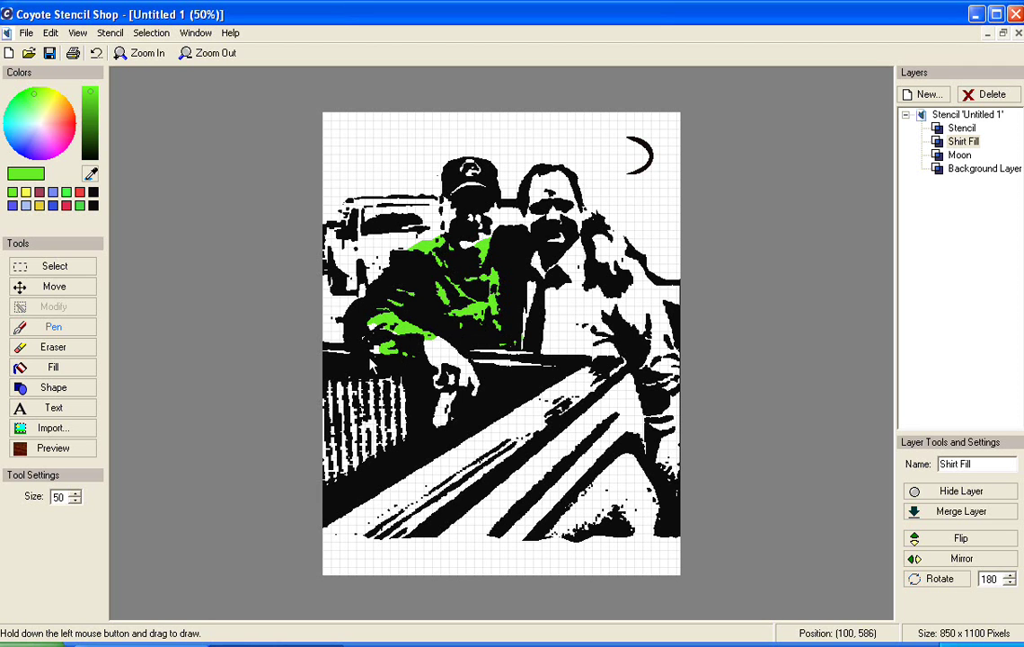
drag(401, 345, 379, 340)
Merge the Stencil layer into Shirt Fill and rename the merged layer 'Stencil'
click(960, 130)
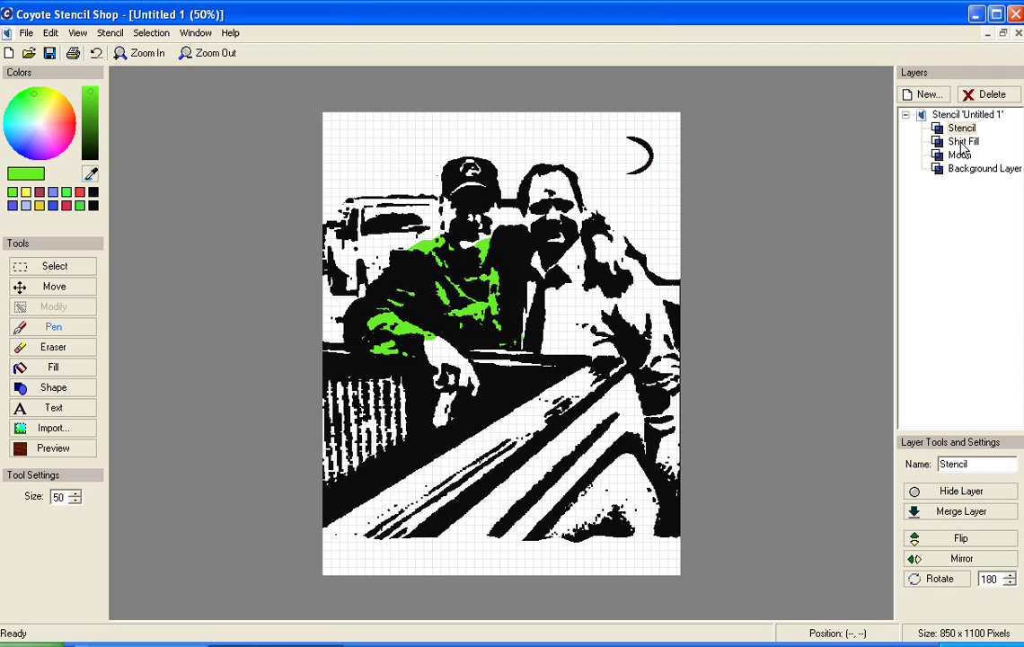
click(937, 515)
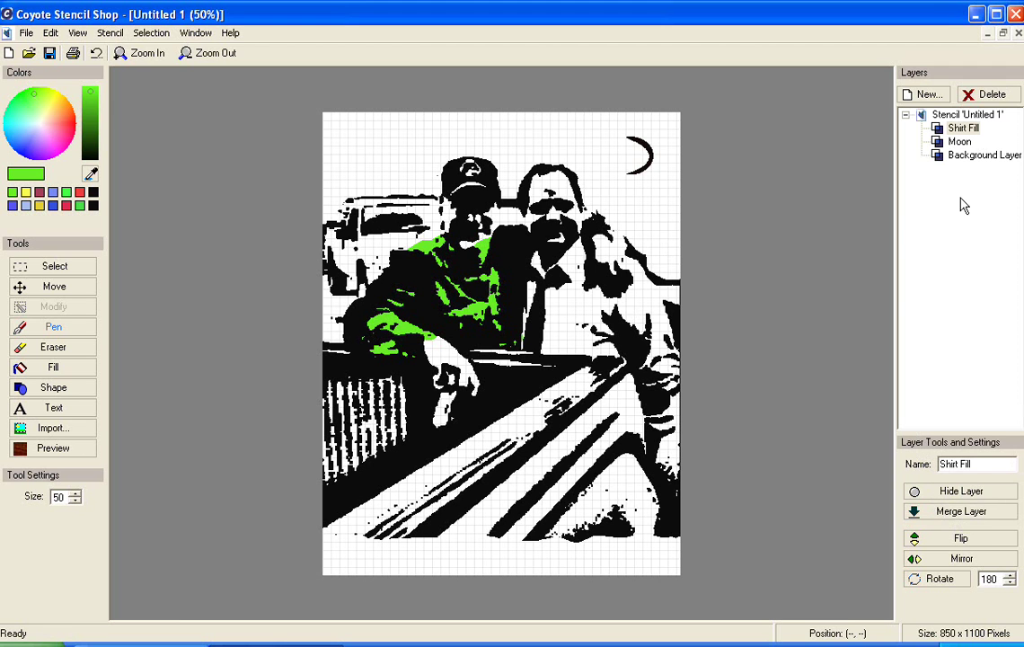
drag(972, 464, 912, 452)
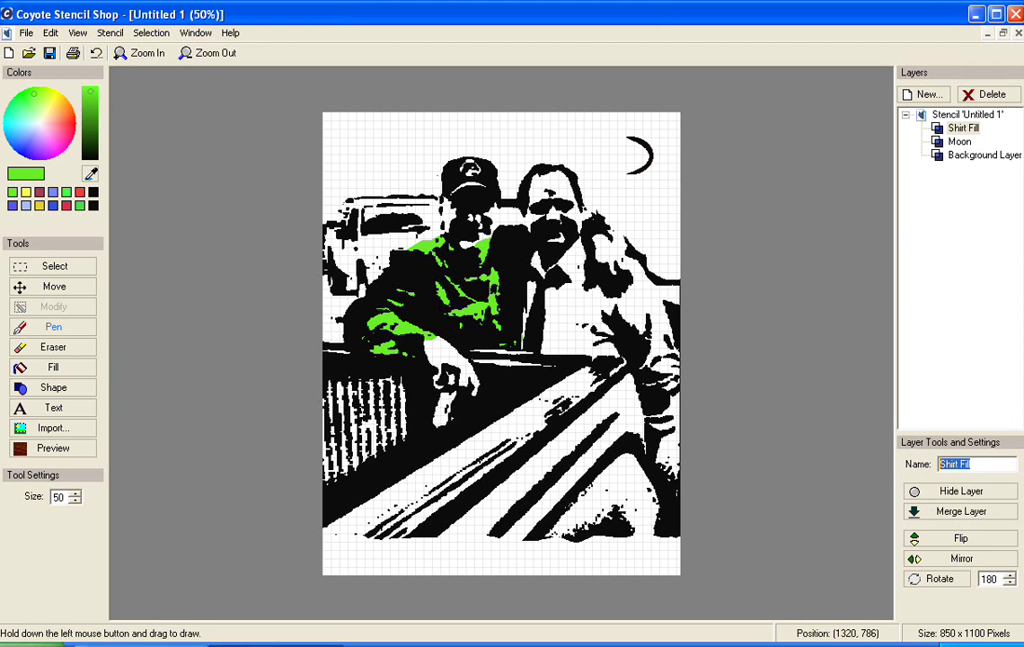
text(Stencil)
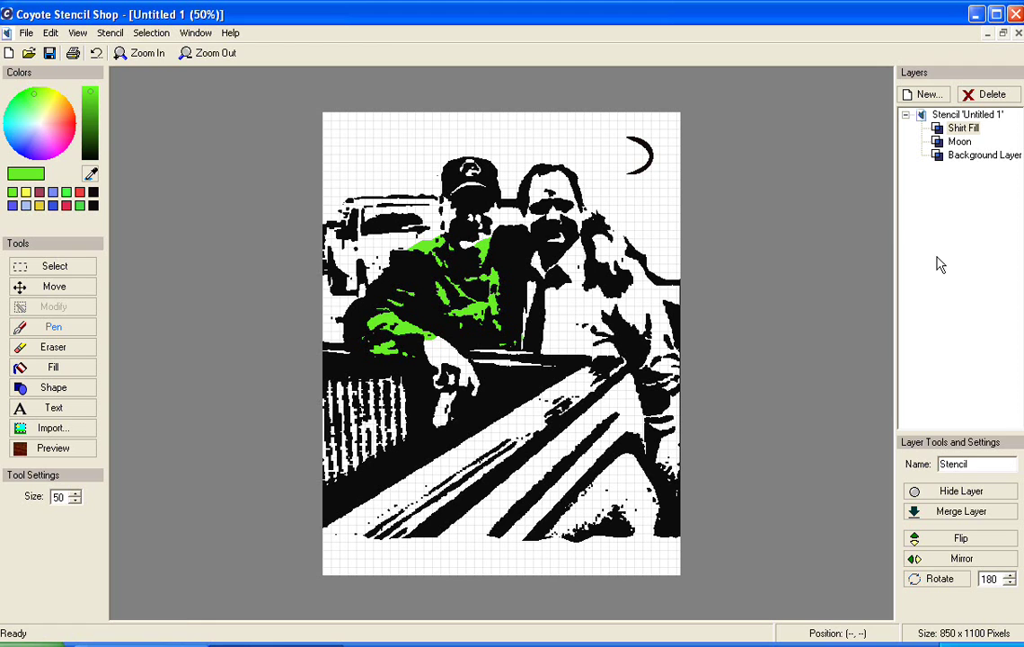
key(Return)
click(915, 499)
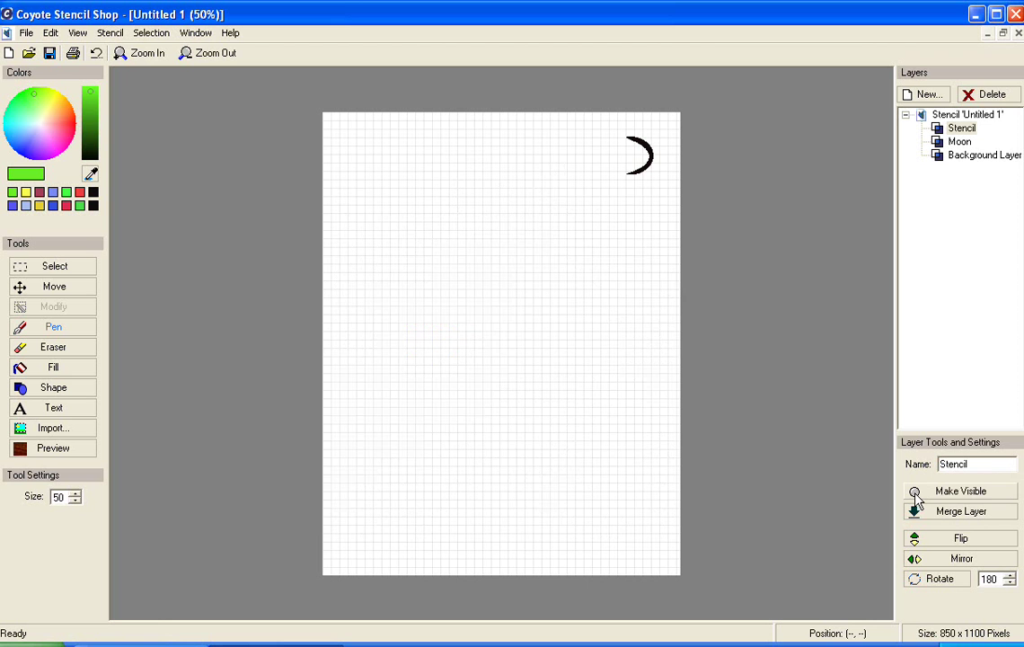
click(915, 499)
click(915, 500)
click(915, 500)
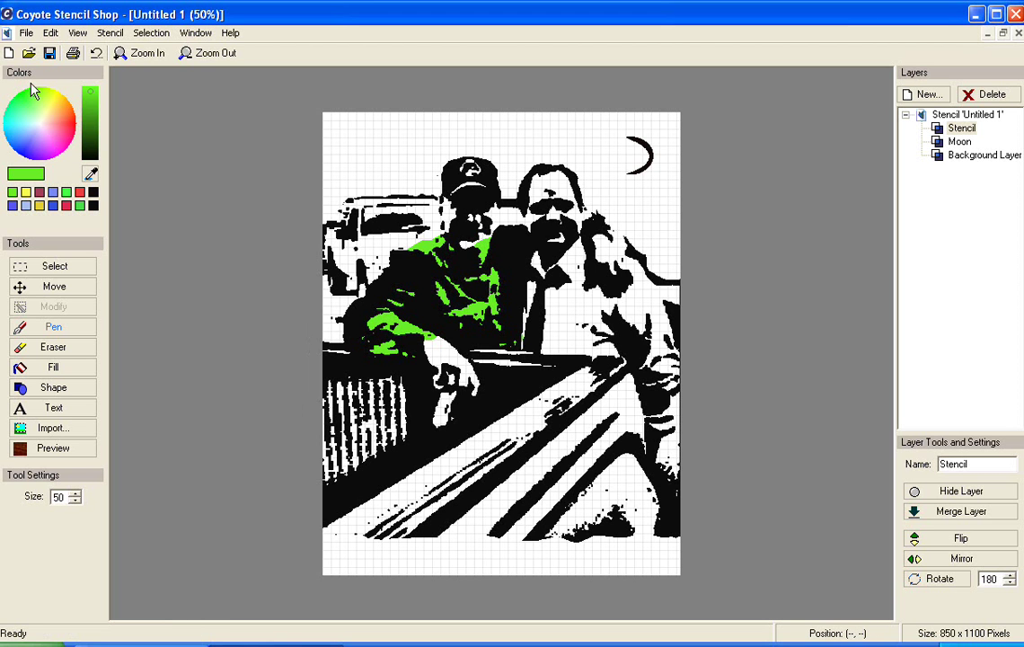
Choose red as the drawing colour and add a new layer named 'Truck Bed'
click(78, 193)
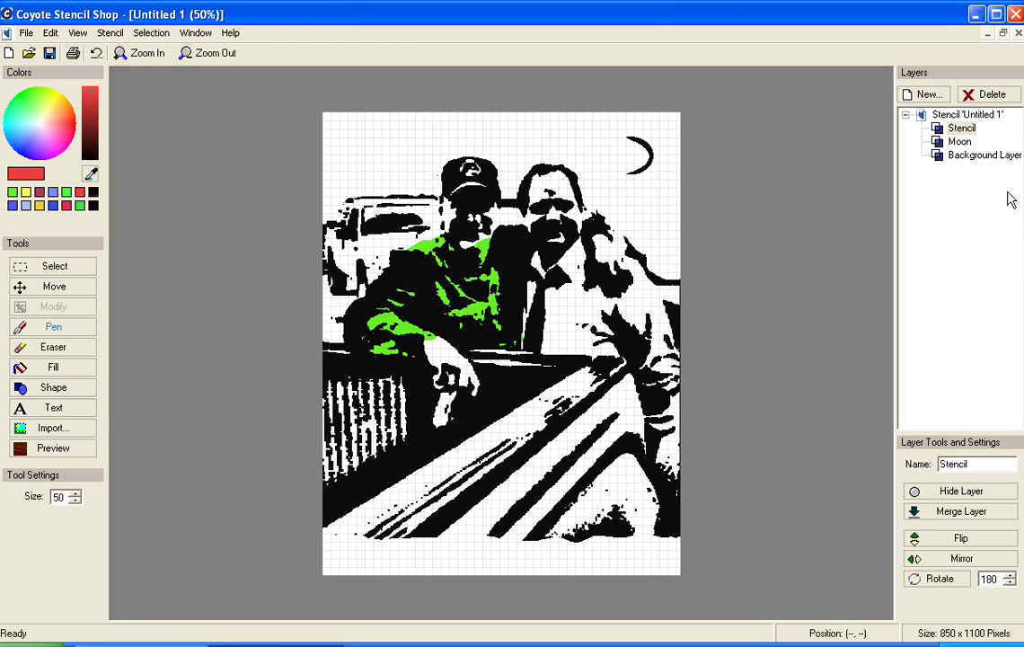
click(928, 94)
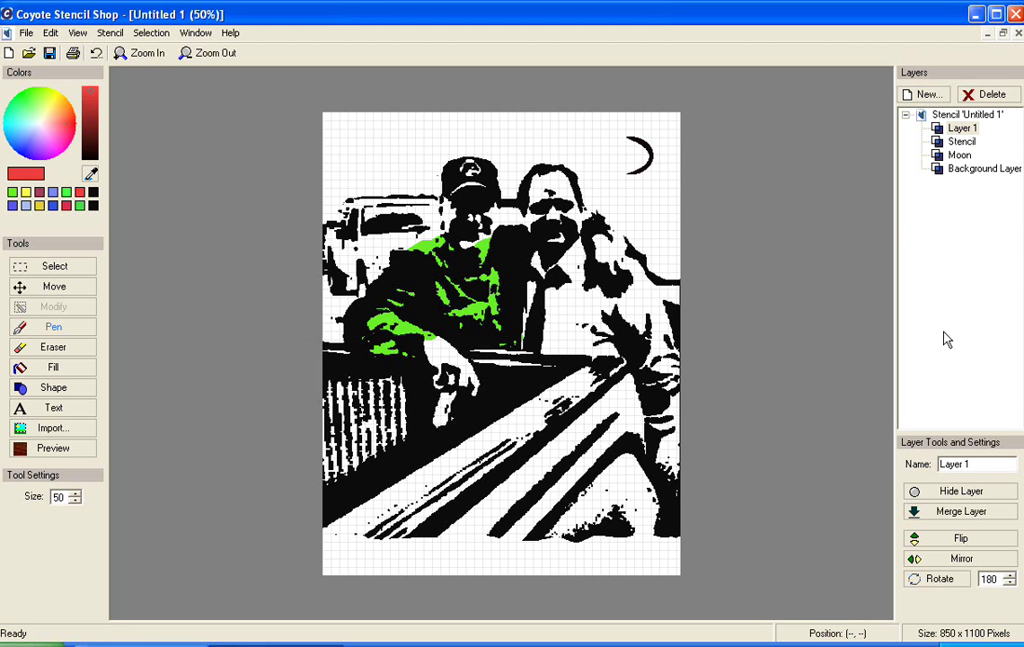
drag(967, 464, 932, 467)
text(Truck Bed)
key(Return)
Move Stencil above Truck Bed and make Truck Bed the active layer
click(945, 144)
drag(945, 142, 945, 127)
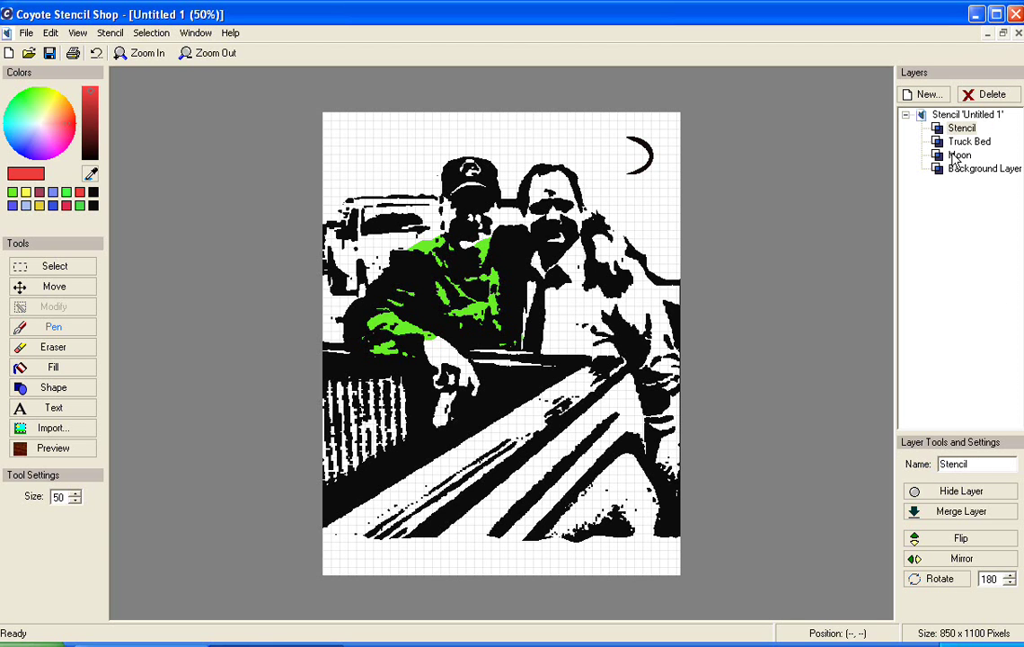
click(954, 141)
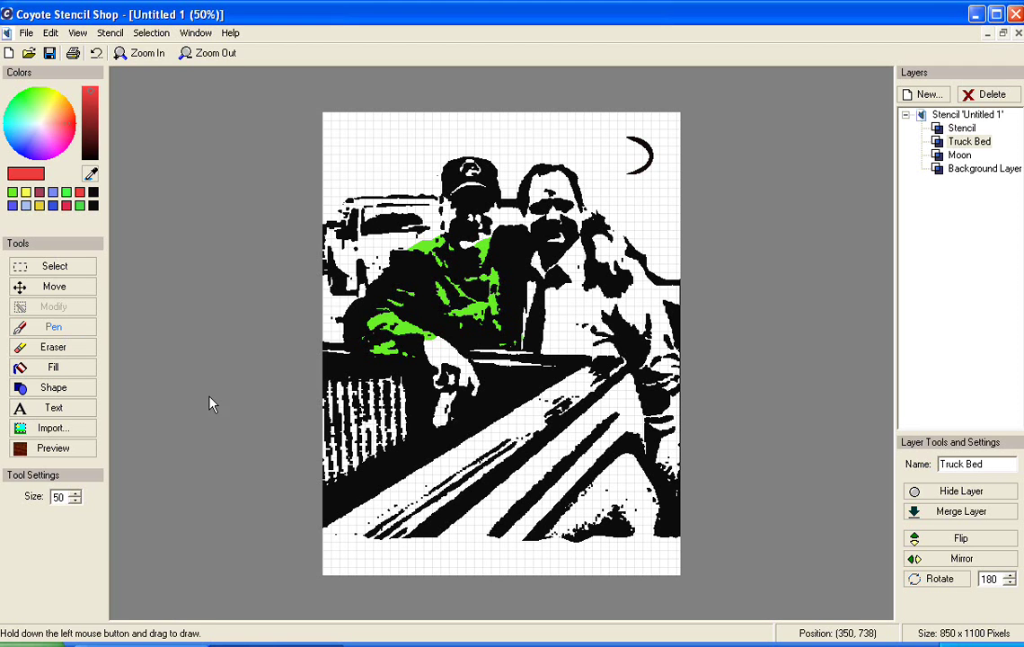
Paint the truck bed slats and rail red, undoing a stray red mark on the arm
mouse_move(383, 415)
mouse_down()
mouse_move(400, 382)
mouse_move(336, 387)
mouse_move(314, 426)
mouse_move(331, 487)
mouse_move(332, 408)
mouse_move(350, 463)
mouse_move(402, 439)
mouse_move(387, 386)
mouse_move(363, 435)
mouse_move(359, 397)
mouse_up()
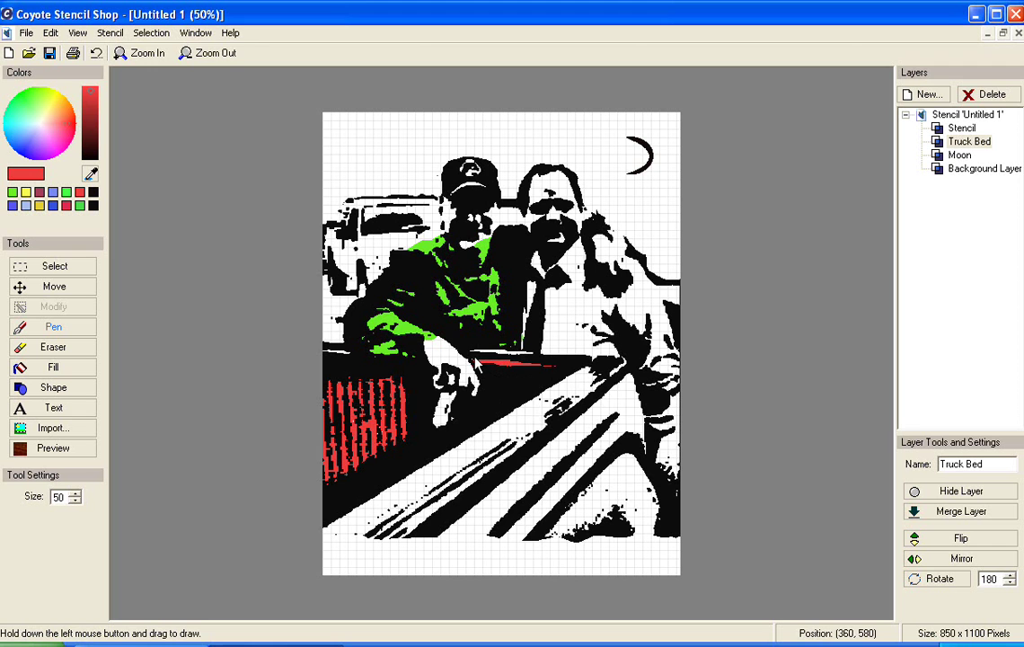
drag(474, 359, 472, 359)
click(97, 53)
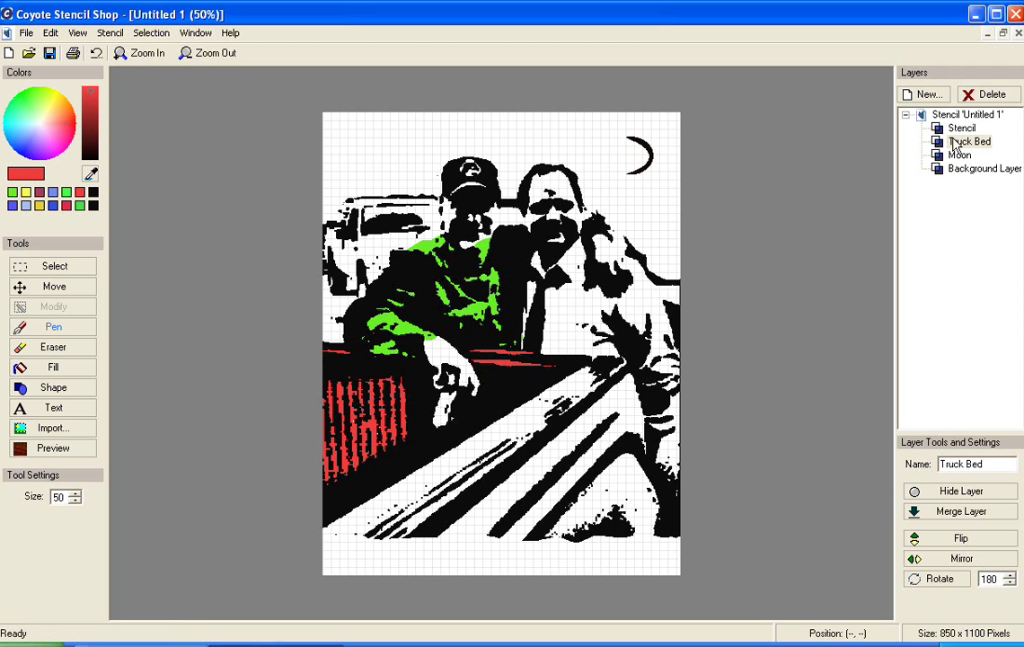
Add a new layer named 'Truck', choose yellow, and make Truck the active layer
click(923, 94)
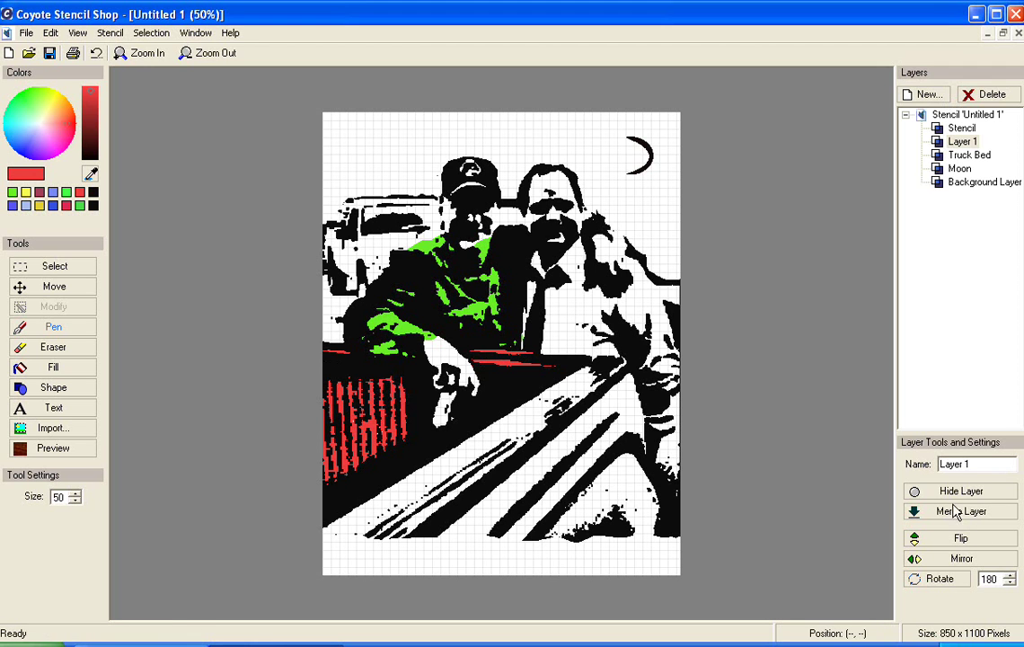
drag(977, 465, 939, 465)
text(Truck)
click(27, 193)
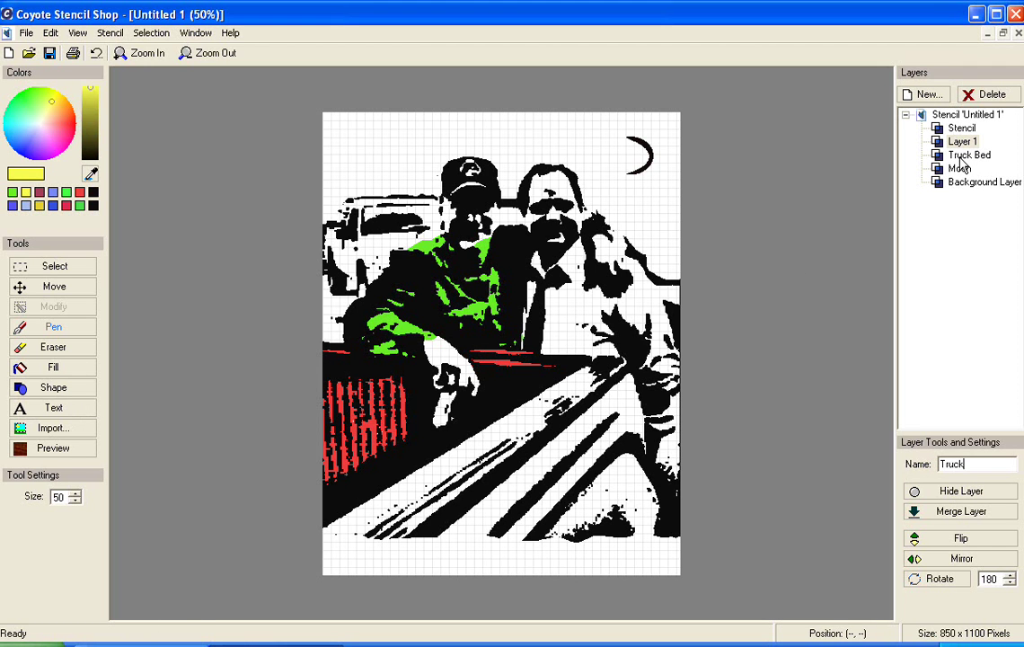
key(Return)
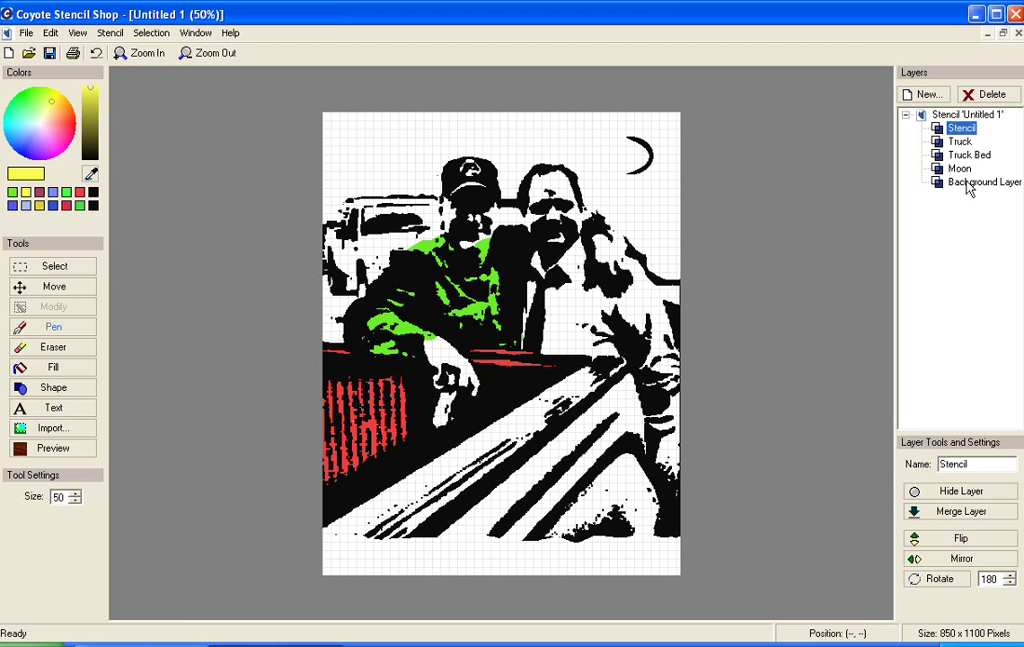
click(959, 141)
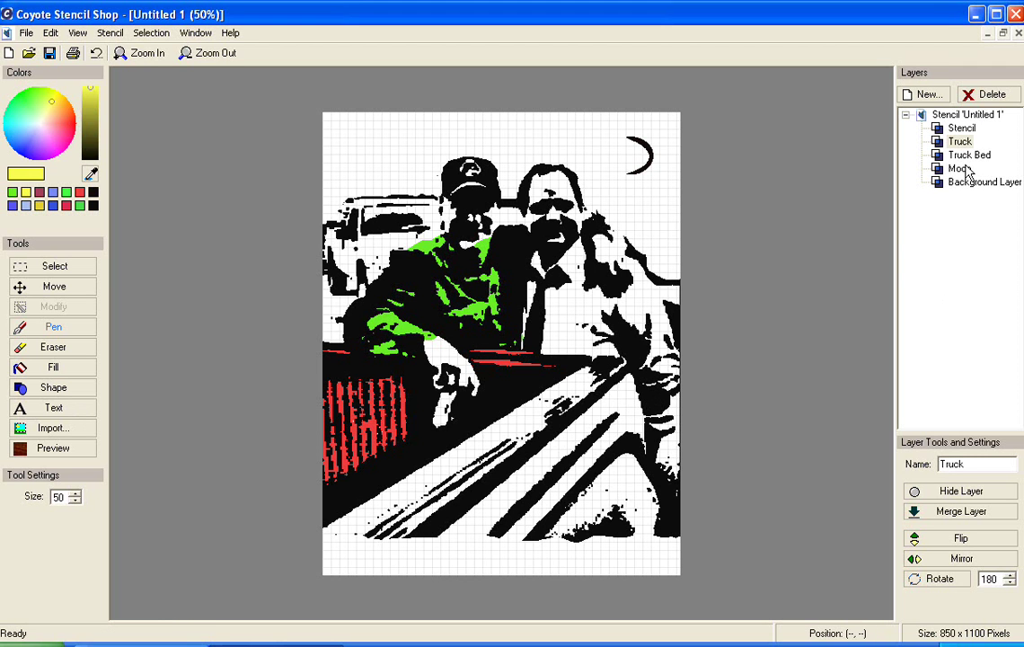
Paint the truck body, its right and bottom edges, and the diagonal stripes yellow
mouse_move(634, 385)
mouse_down()
mouse_move(570, 401)
mouse_move(573, 431)
mouse_move(591, 384)
mouse_move(623, 374)
mouse_move(578, 371)
mouse_move(329, 529)
mouse_move(387, 546)
mouse_move(663, 538)
mouse_move(650, 488)
mouse_move(632, 465)
mouse_move(638, 510)
mouse_move(618, 459)
mouse_move(611, 503)
mouse_move(615, 471)
mouse_move(559, 542)
mouse_move(616, 498)
mouse_move(590, 539)
mouse_up()
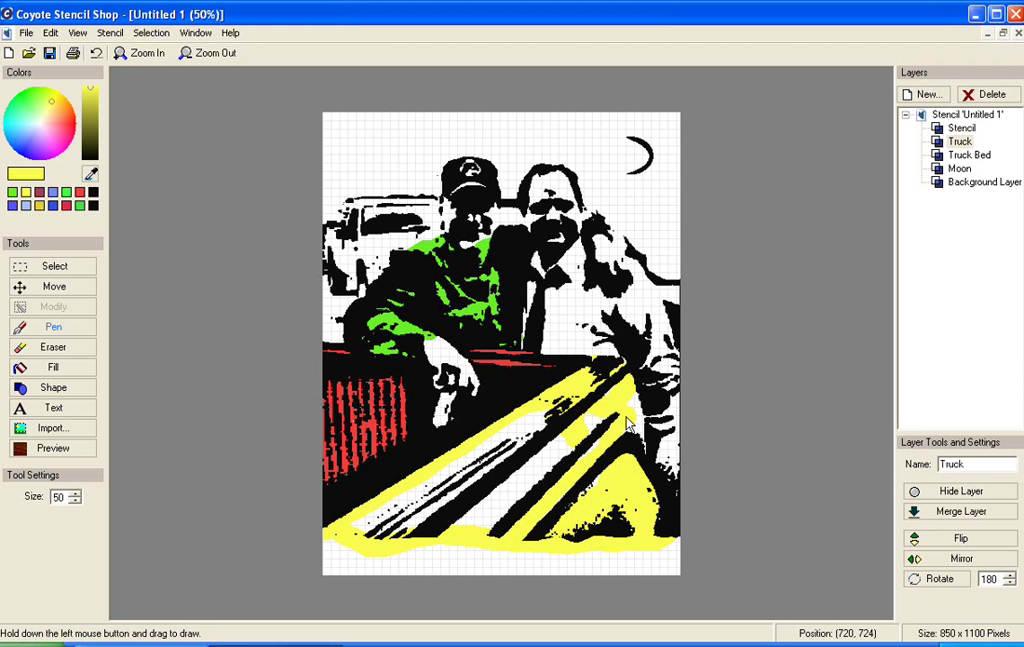
drag(633, 421, 631, 407)
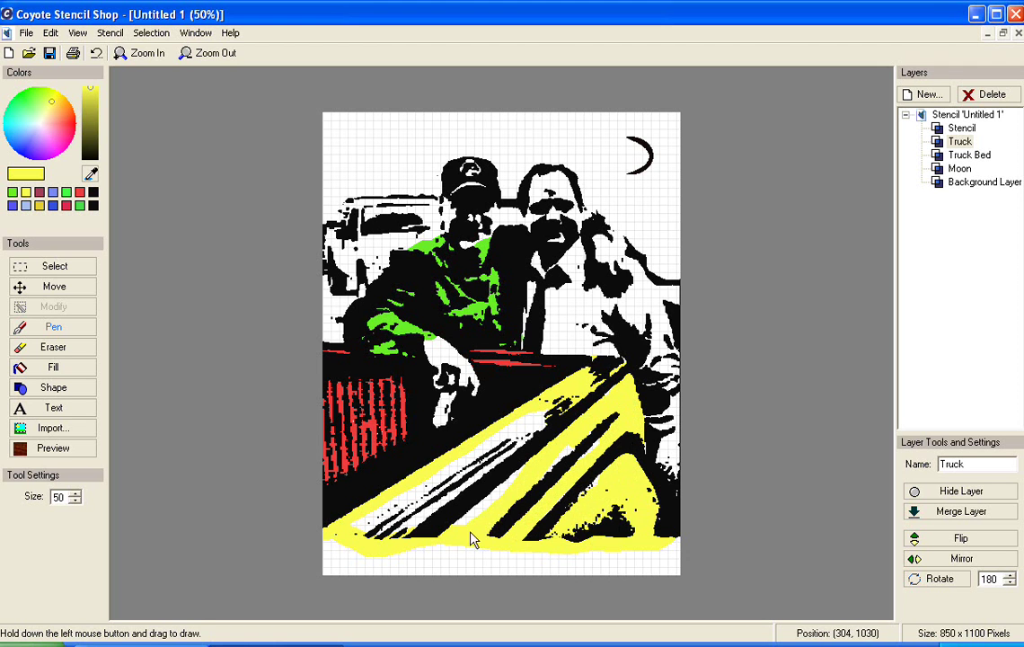
drag(450, 554, 479, 517)
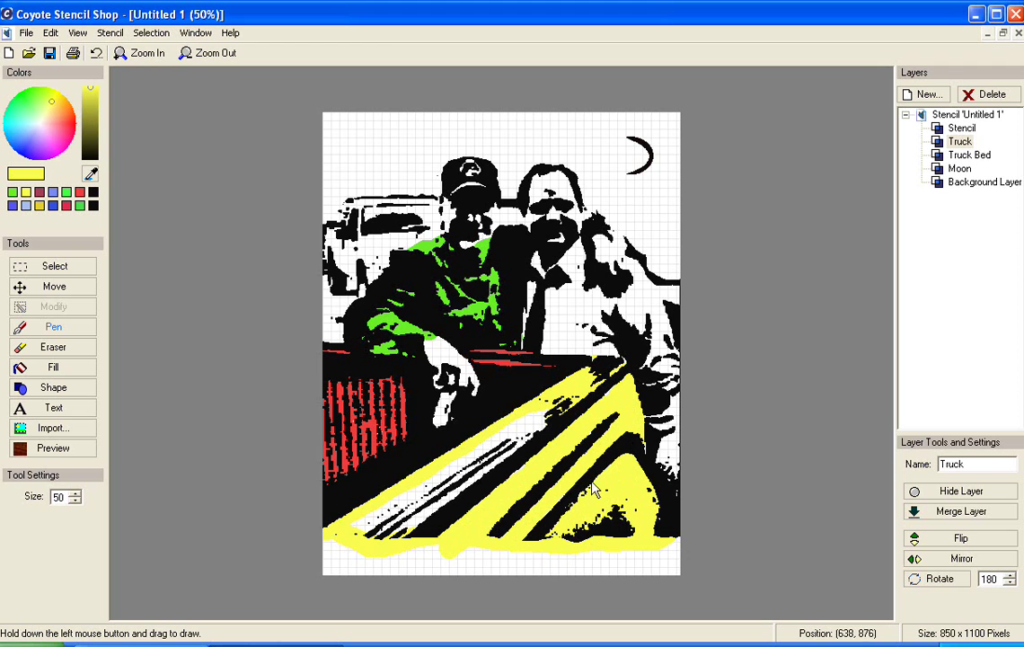
mouse_move(557, 435)
mouse_down()
mouse_move(489, 451)
mouse_move(453, 509)
mouse_up()
mouse_move(399, 536)
mouse_down()
mouse_move(457, 480)
mouse_move(518, 467)
mouse_up()
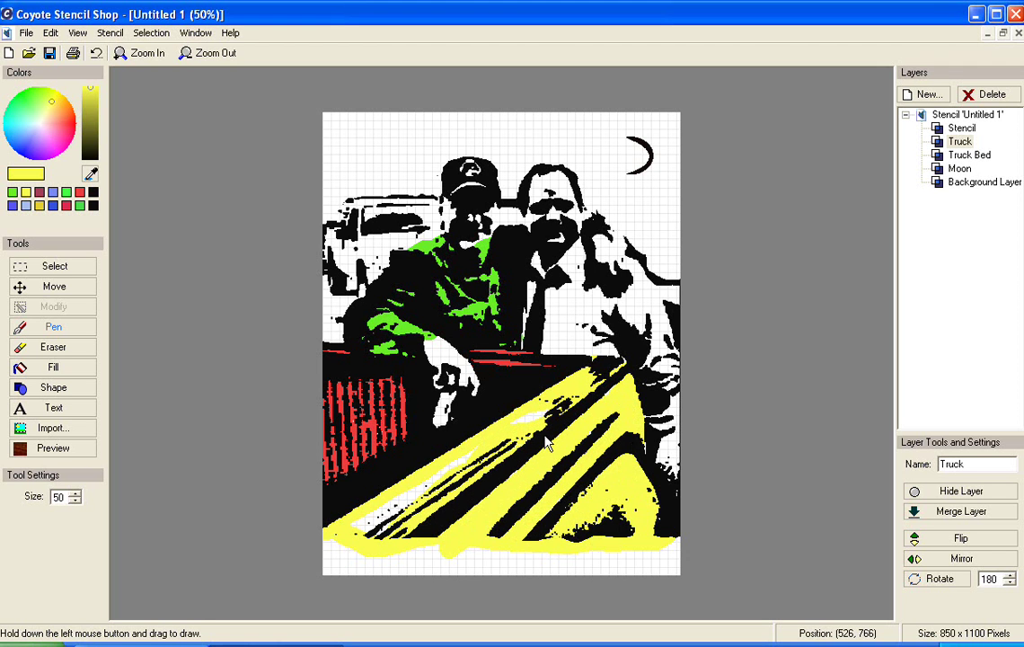
mouse_move(532, 422)
mouse_down()
mouse_move(493, 445)
mouse_move(377, 519)
mouse_up()
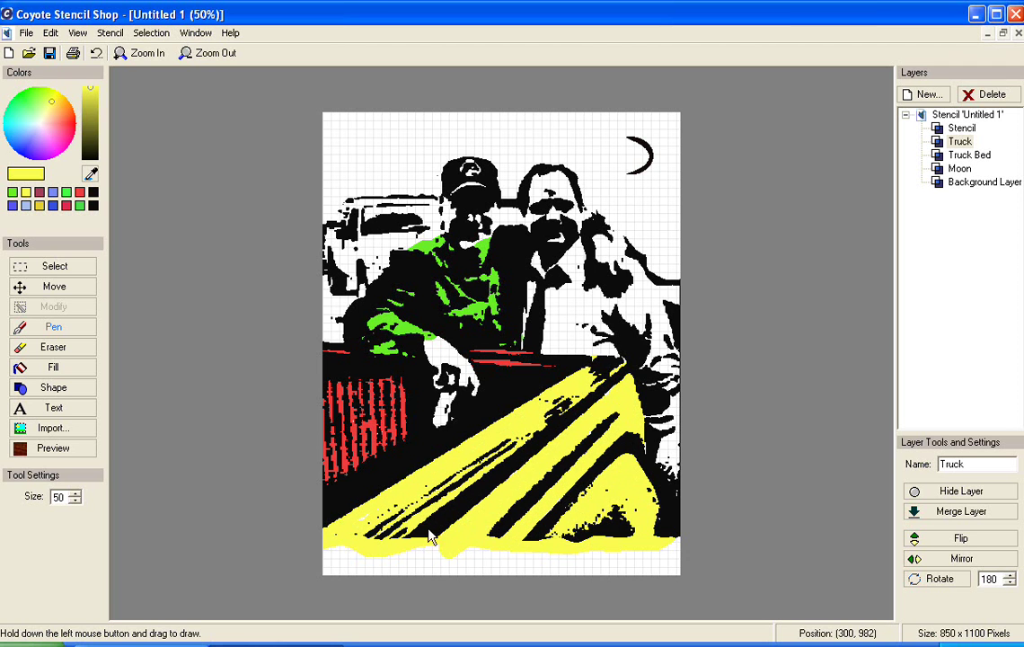
Erase the yellow overflow and specks along the bottom edge of the page with the Eraser
click(49, 348)
mouse_move(678, 552)
mouse_down()
mouse_move(430, 558)
mouse_move(323, 541)
mouse_move(375, 551)
mouse_move(608, 559)
mouse_up()
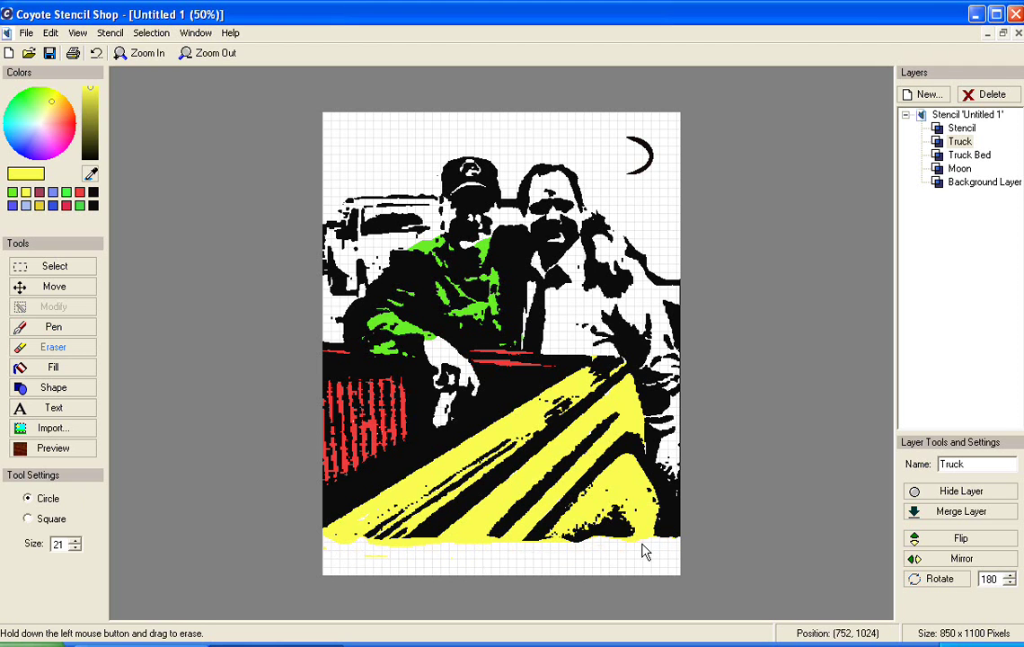
mouse_move(569, 547)
mouse_down()
mouse_move(338, 544)
mouse_move(362, 554)
mouse_move(393, 544)
mouse_move(325, 560)
mouse_move(390, 544)
mouse_move(399, 571)
mouse_up()
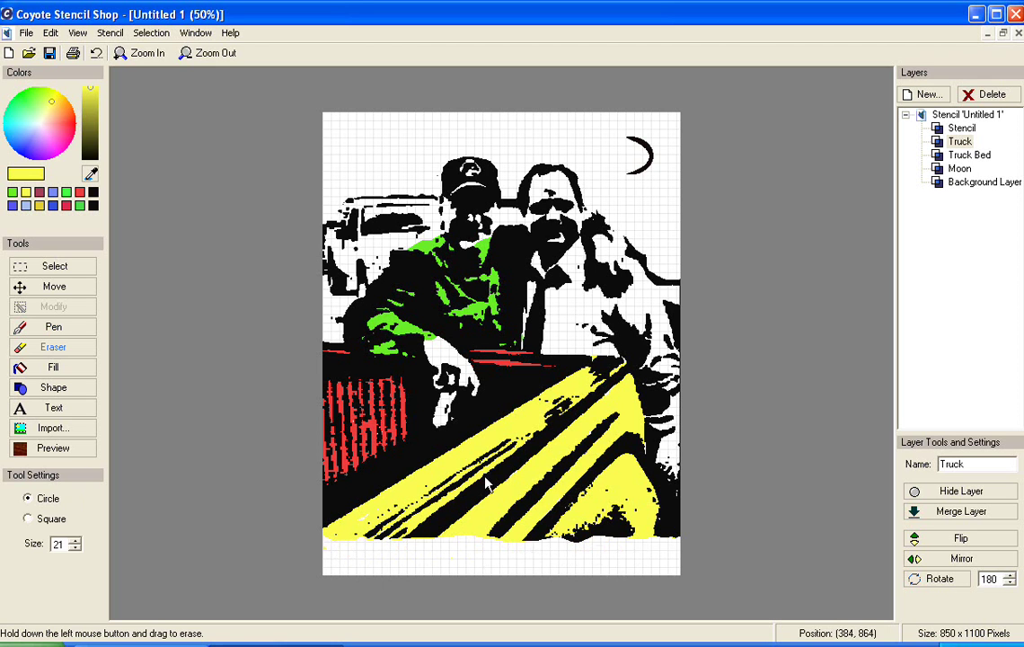
Merge the Stencil layer down through the Truck and Truck Bed layers
click(961, 130)
click(961, 142)
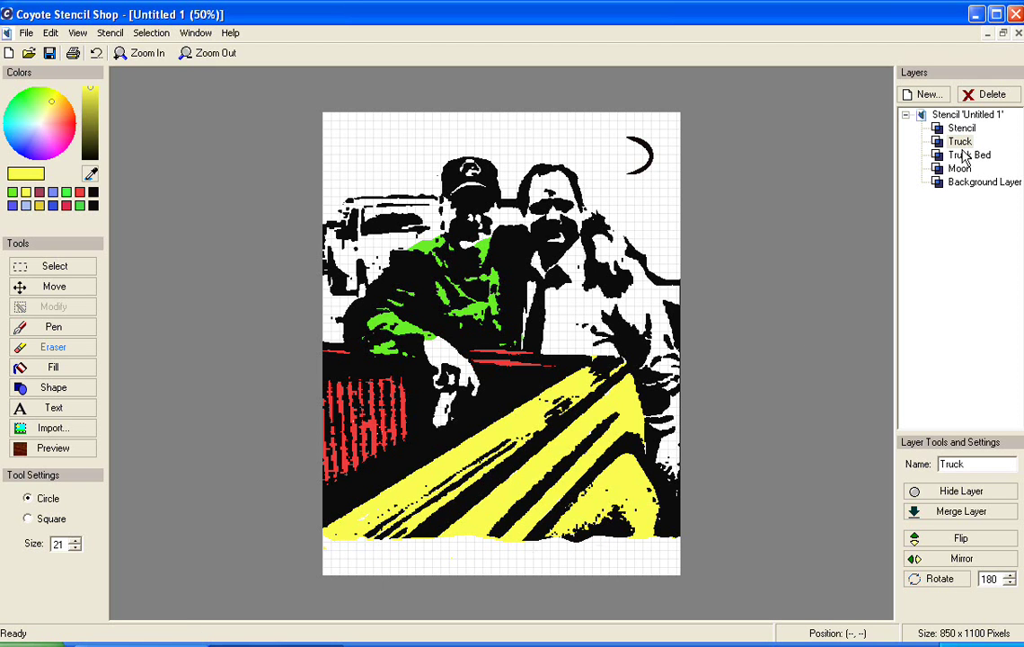
click(963, 156)
click(960, 130)
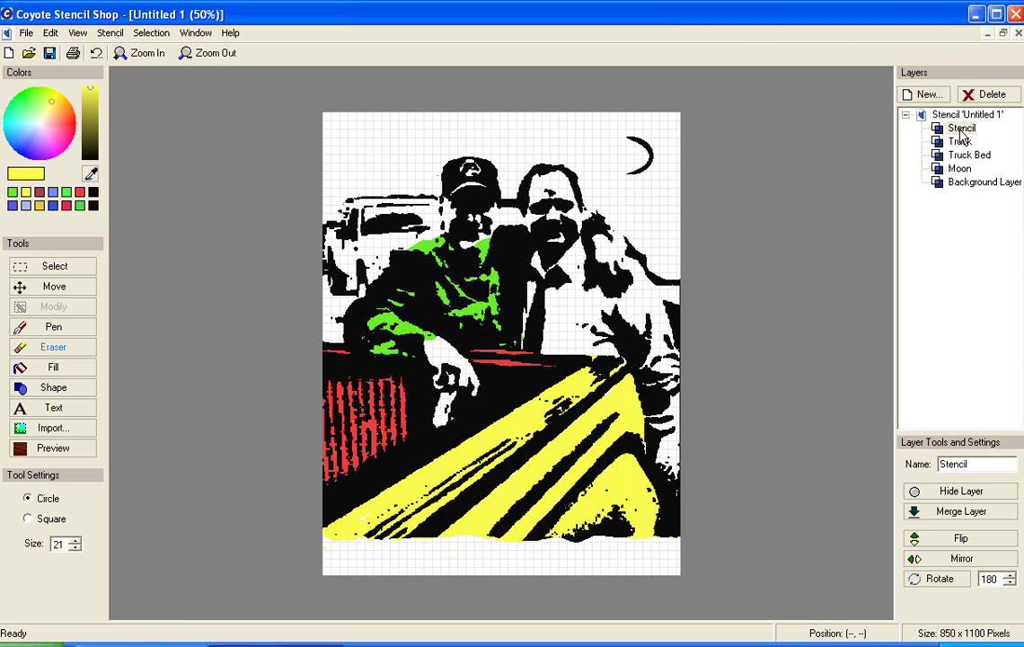
click(939, 513)
click(939, 514)
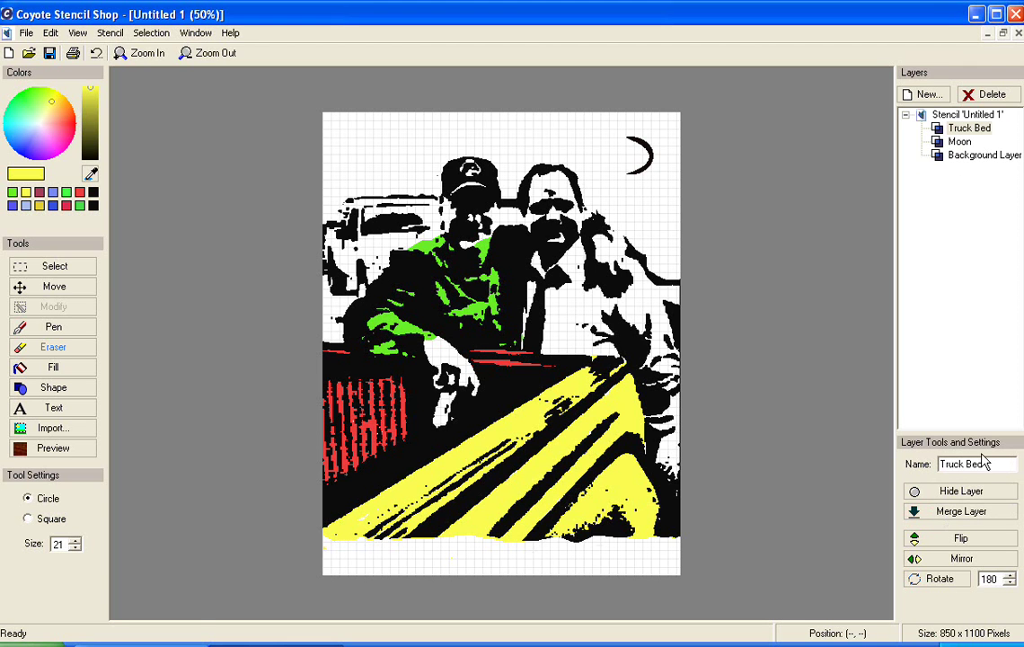
Rename the merged layer 'Stencil' and toggle its visibility off and on to check it
drag(983, 459, 939, 464)
text(Stencil)
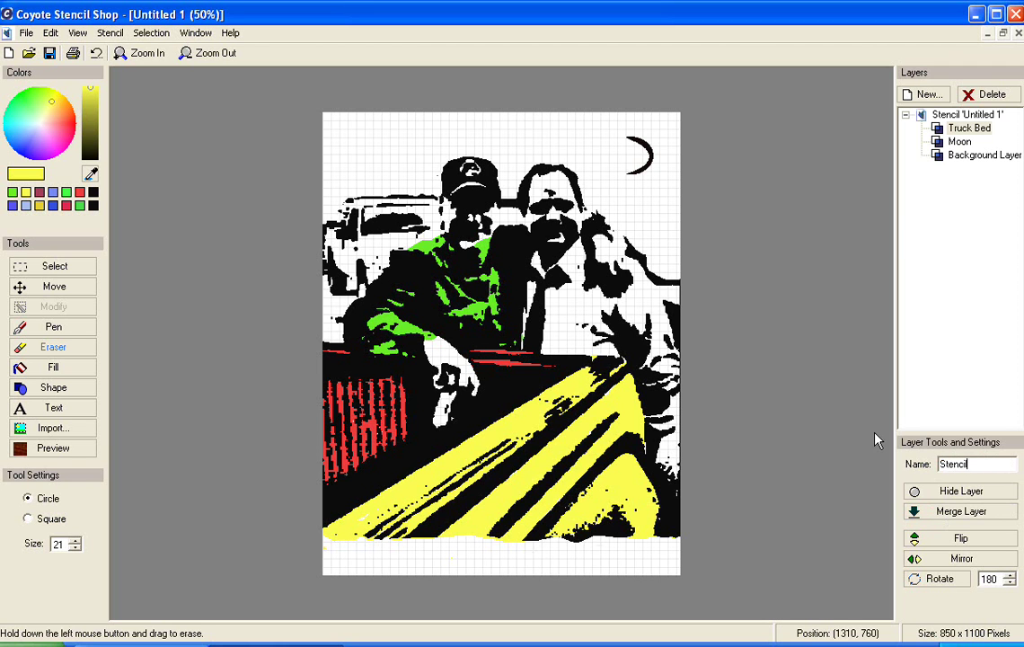
click(969, 202)
click(916, 492)
click(918, 494)
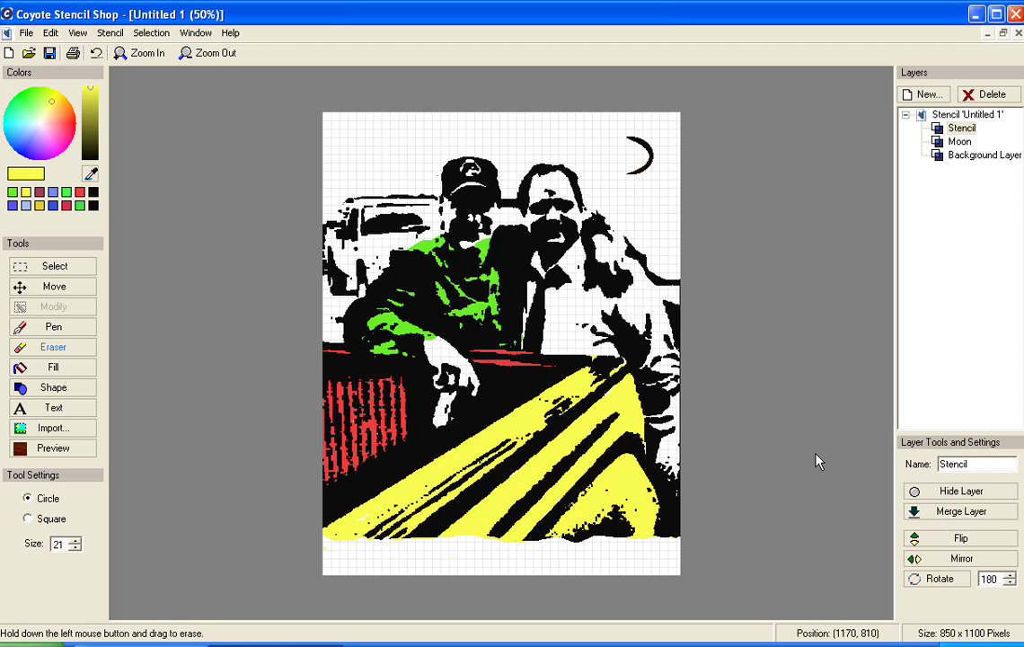
click(40, 455)
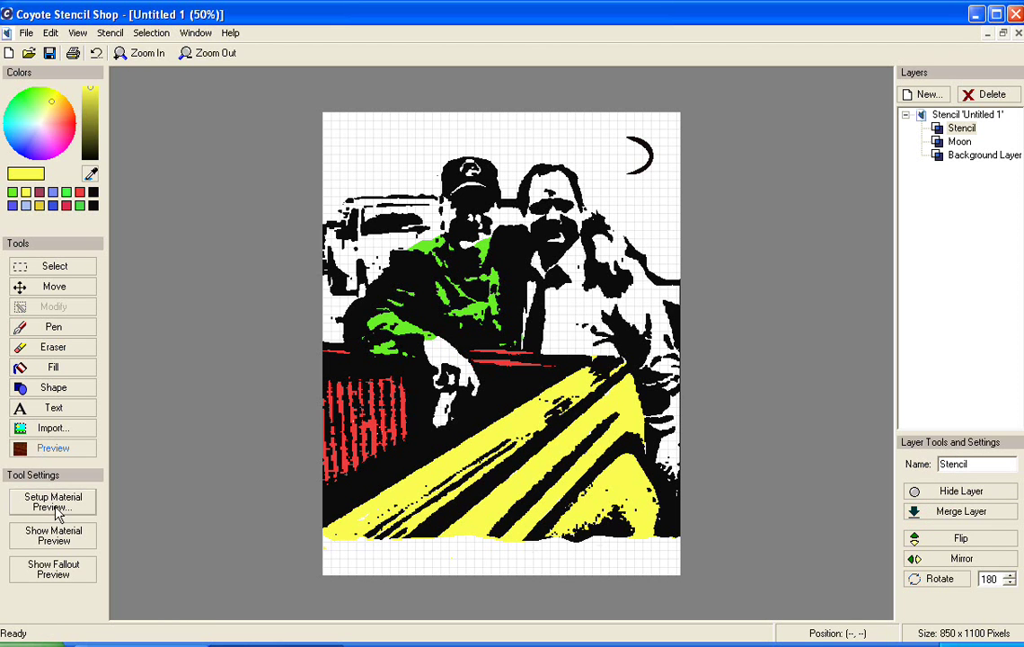
In Setup Material Preview, map the green colour to Avoidire wood
click(565, 400)
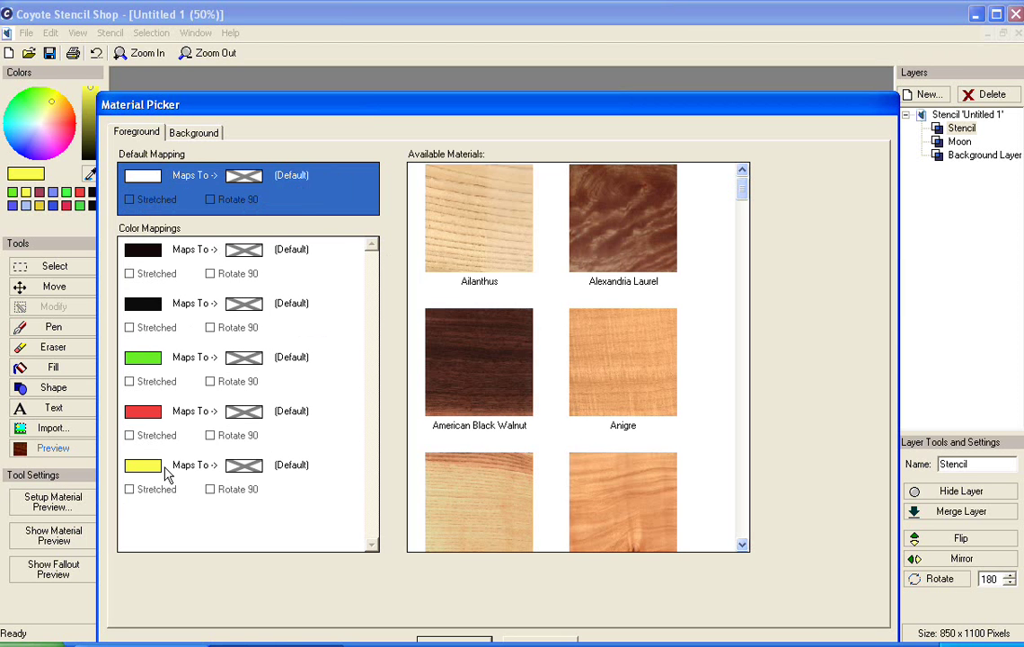
click(209, 358)
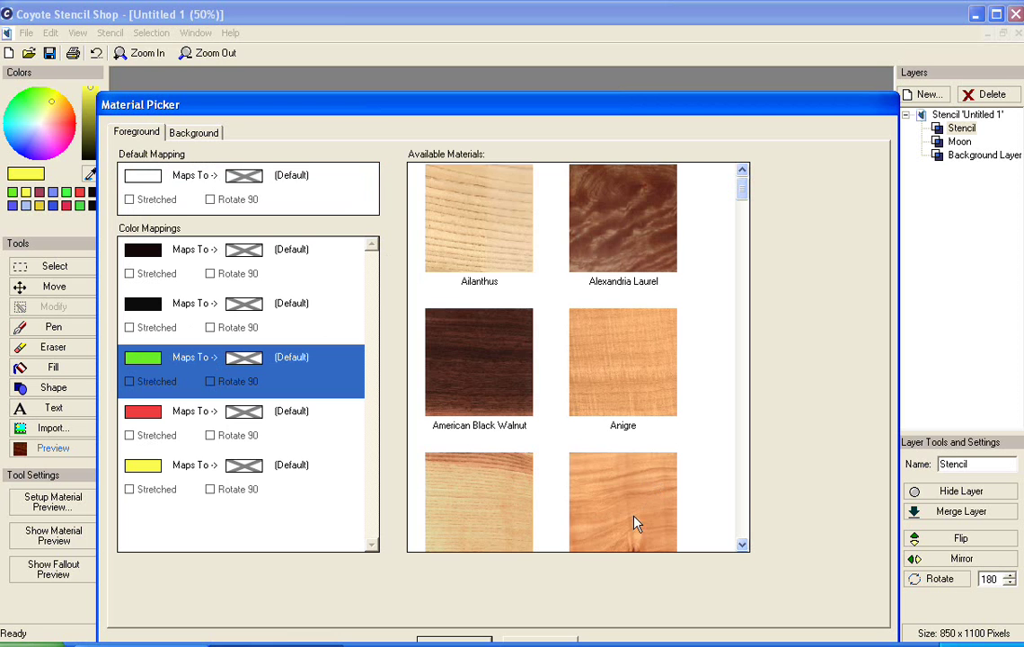
click(738, 494)
click(649, 282)
click(454, 267)
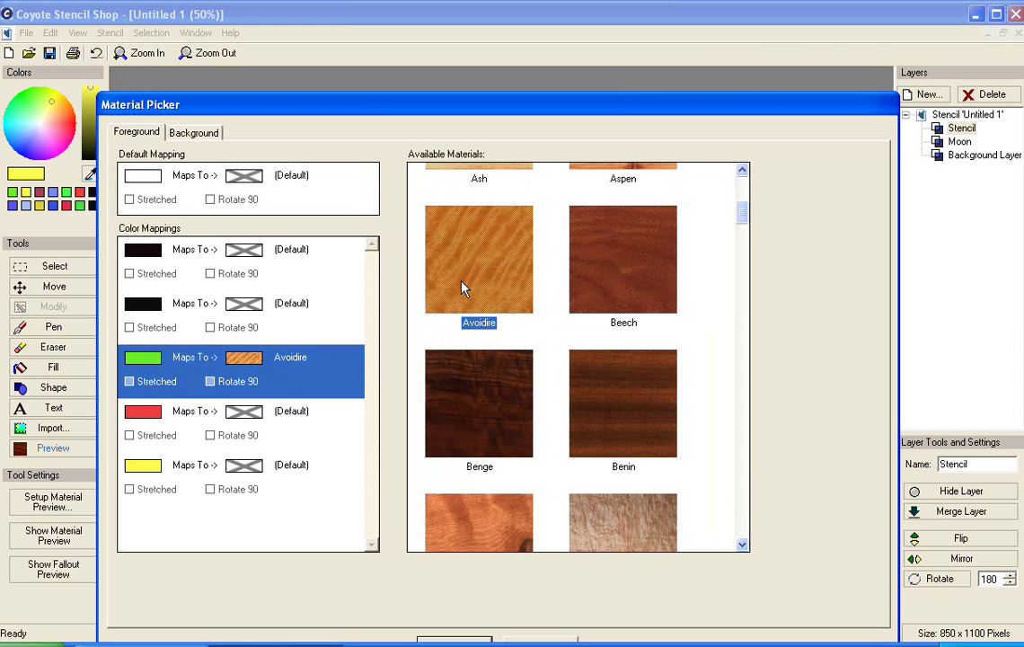
Map red to Butternut and yellow to Mulberry, then accept the mappings
click(240, 422)
click(743, 473)
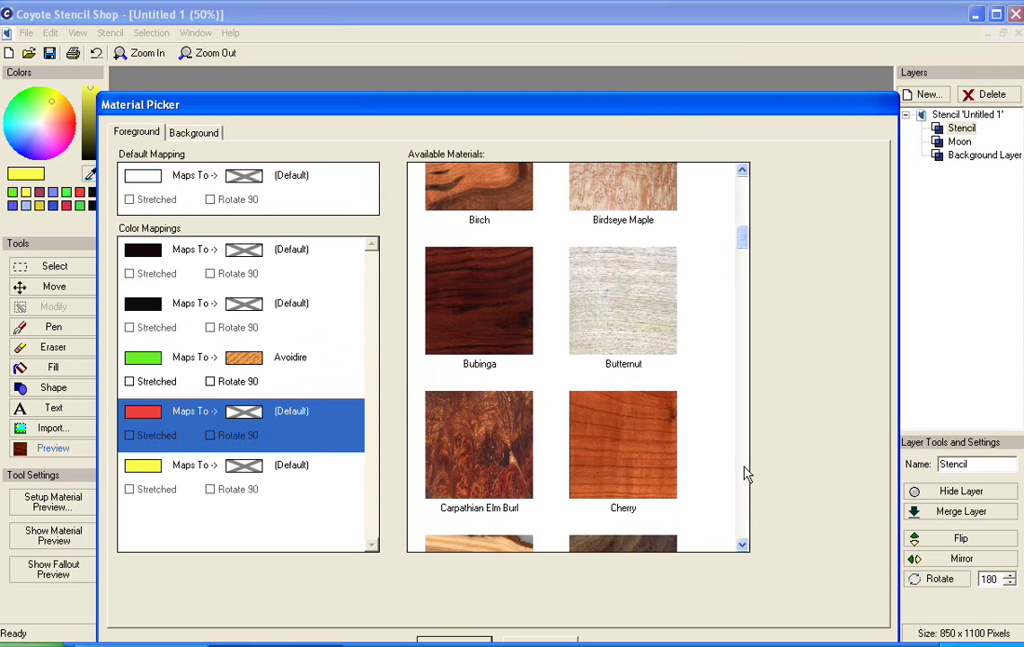
click(582, 293)
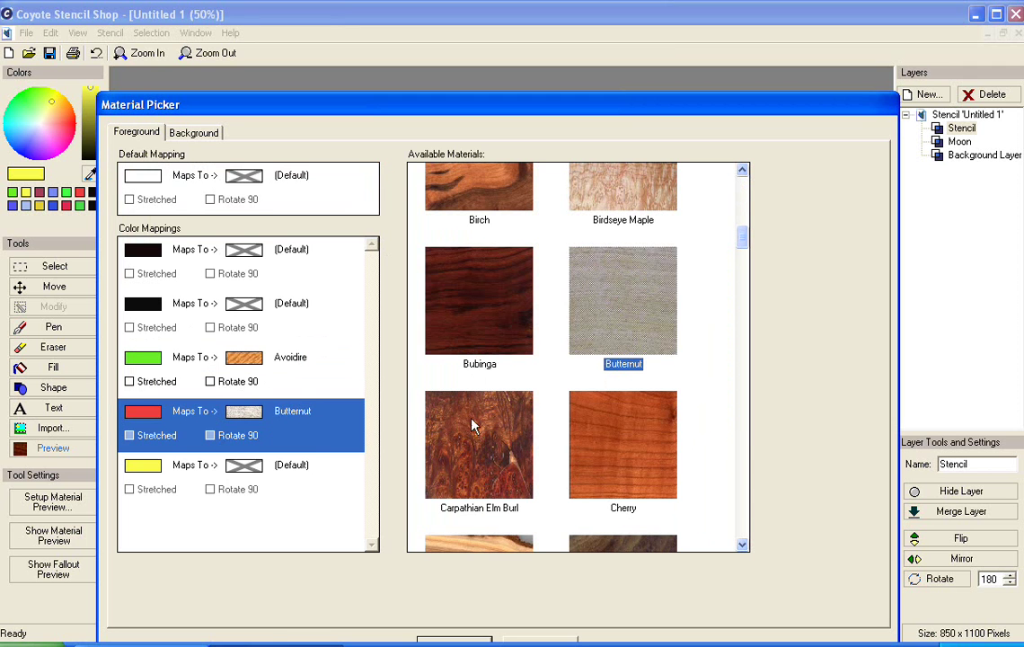
click(231, 469)
scroll(739, 507, down, 8)
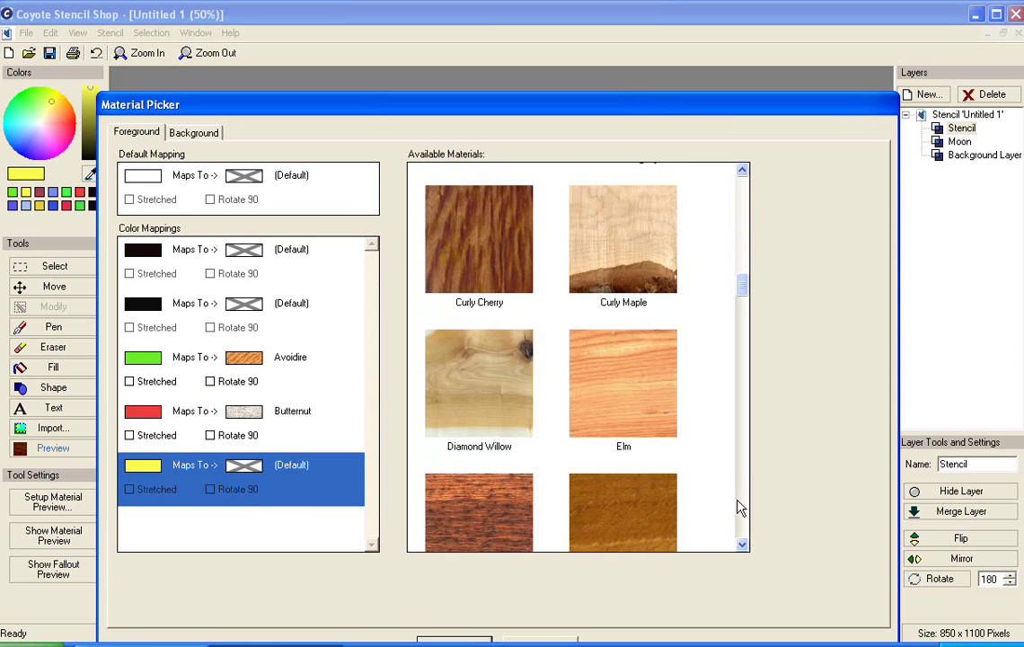
scroll(738, 507, down, 15)
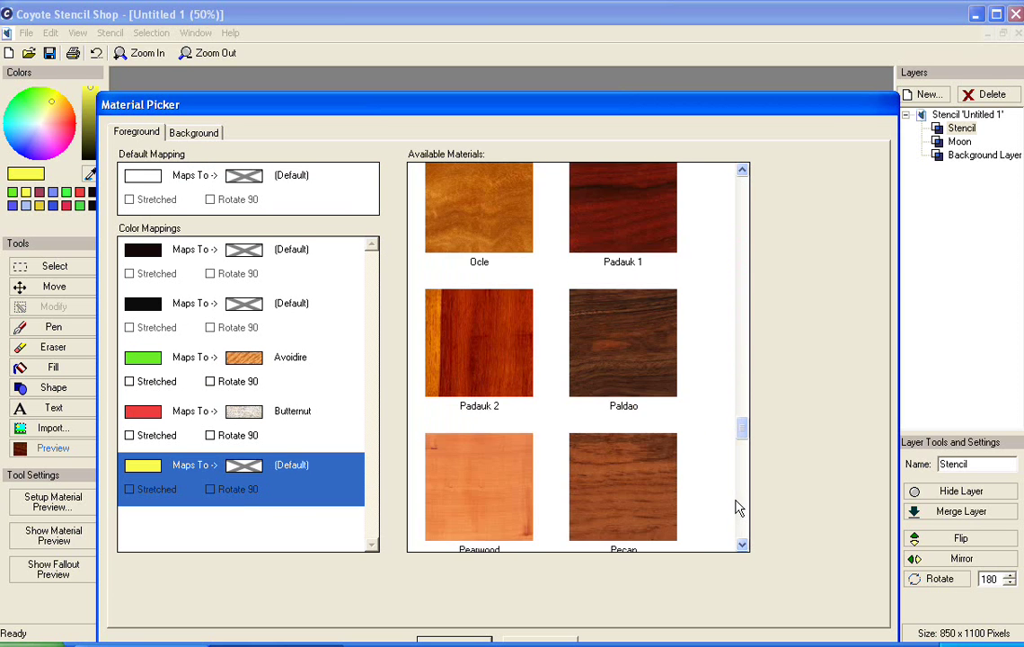
scroll(746, 396, up, 5)
click(492, 335)
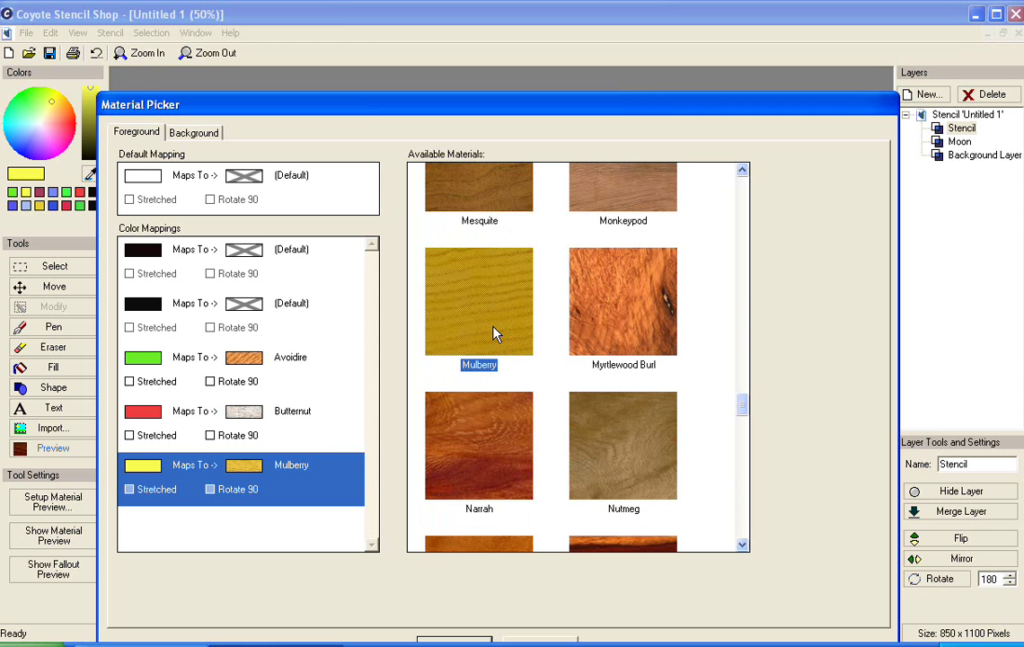
click(479, 640)
Turn on Show Material Preview so the shirt and truck render in their mapped woods
click(72, 532)
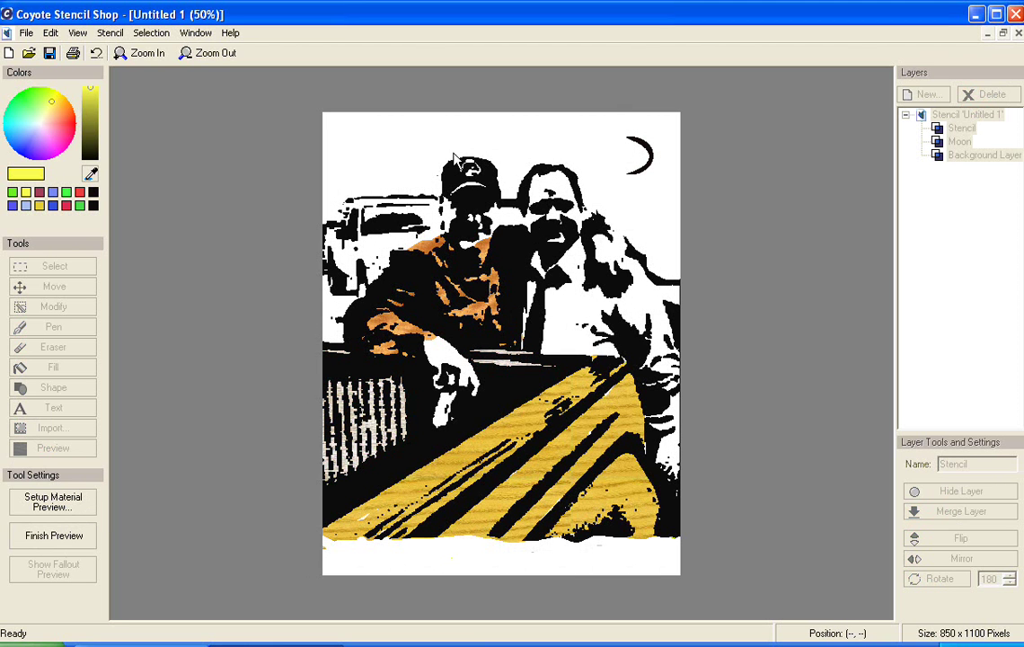
Set the material preview background to Ailanthus
click(55, 503)
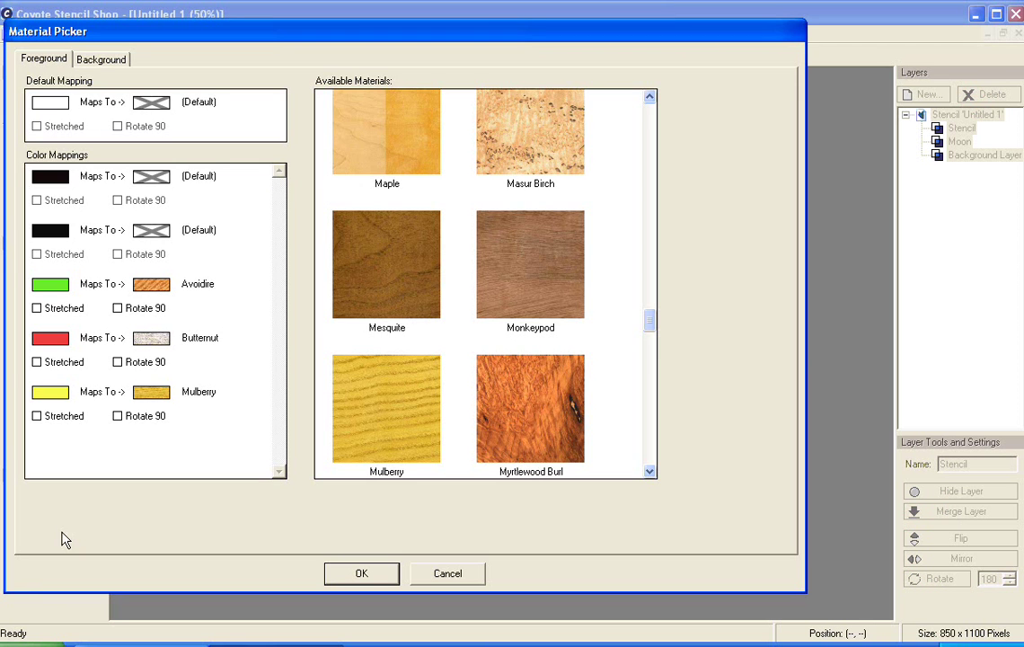
click(100, 58)
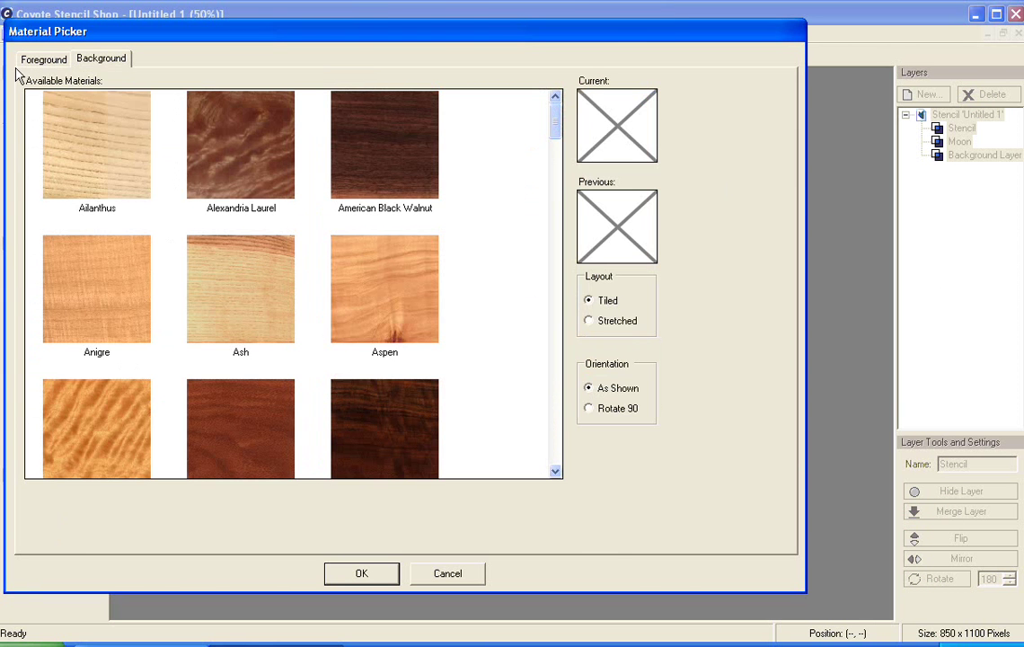
click(109, 147)
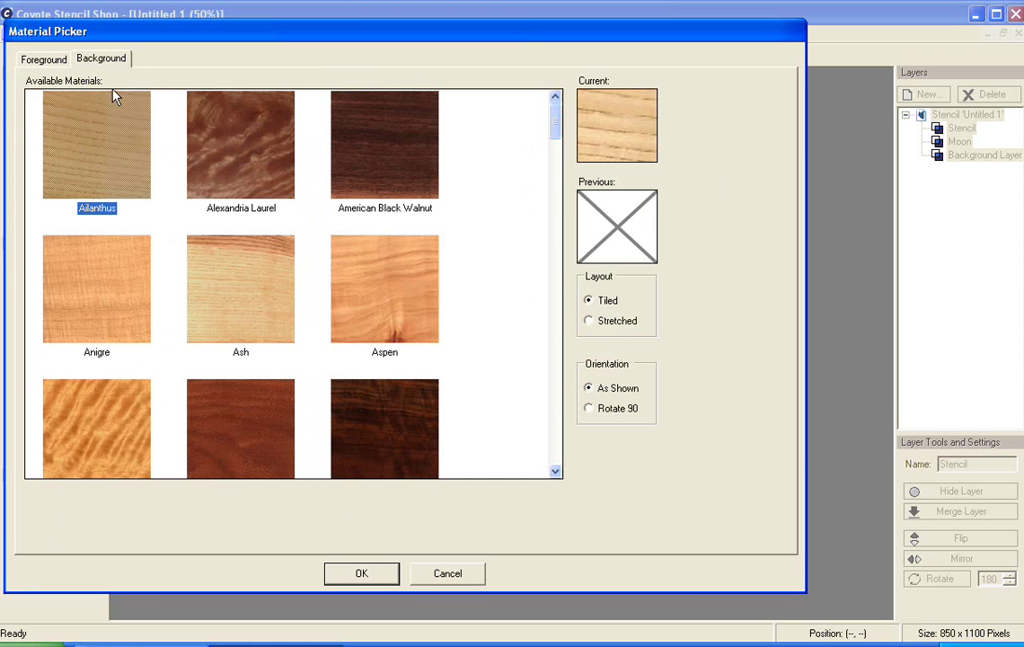
Map both black foreground colours to American Black Walnut
click(43, 60)
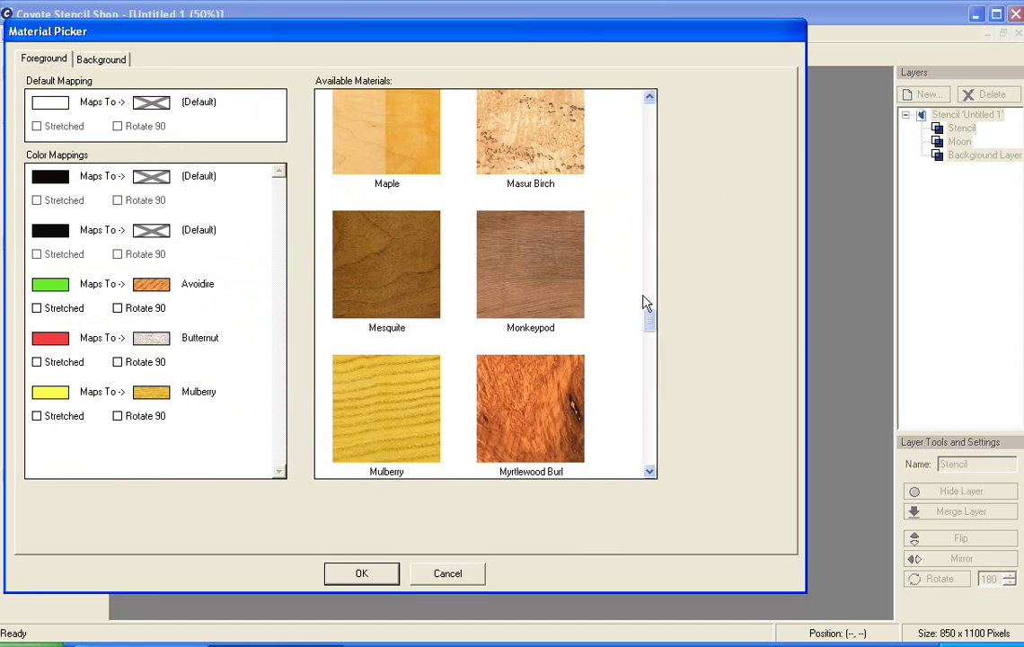
drag(650, 316, 651, 109)
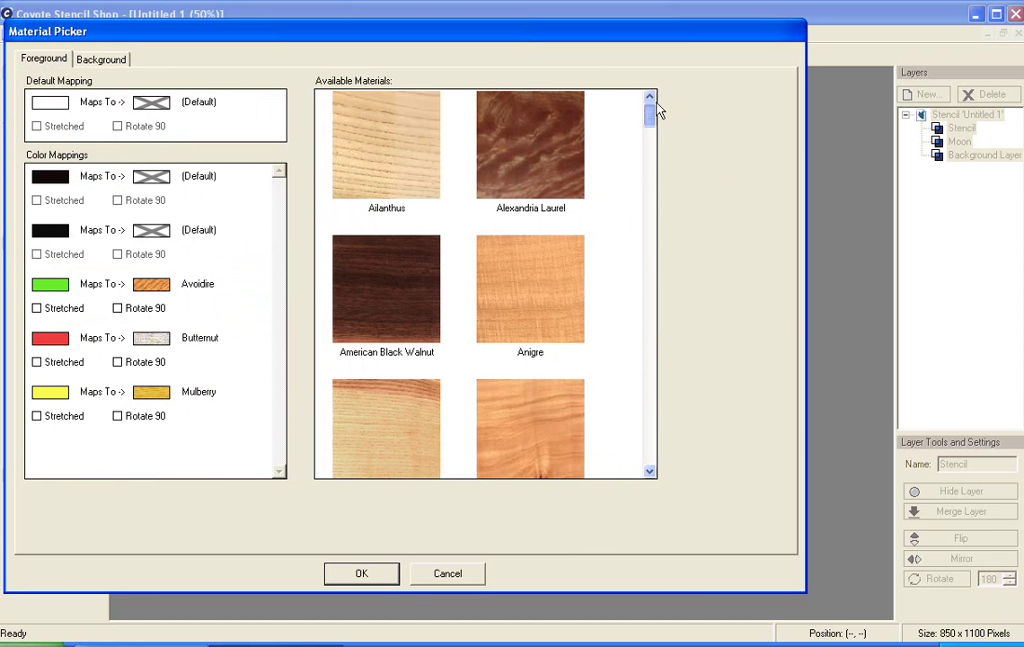
click(378, 289)
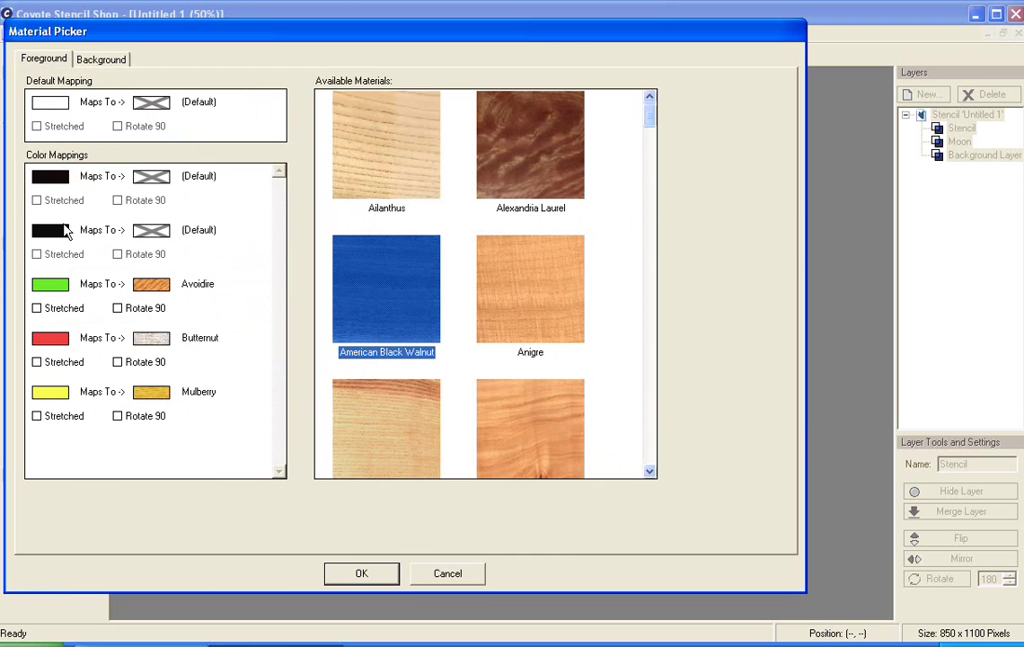
click(96, 189)
click(404, 196)
click(388, 258)
click(90, 236)
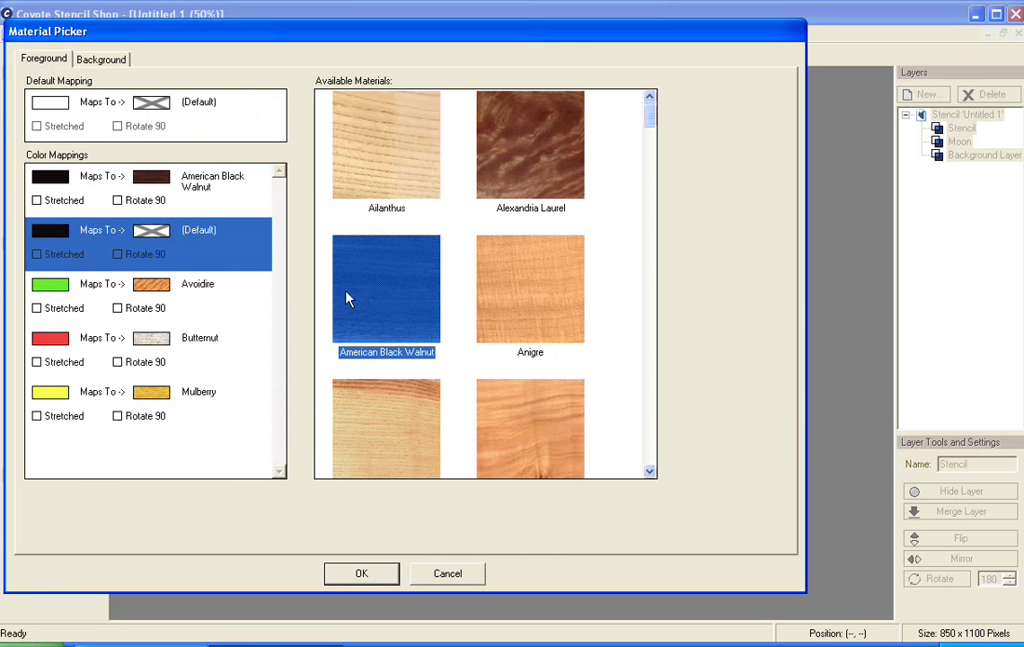
click(411, 167)
click(393, 269)
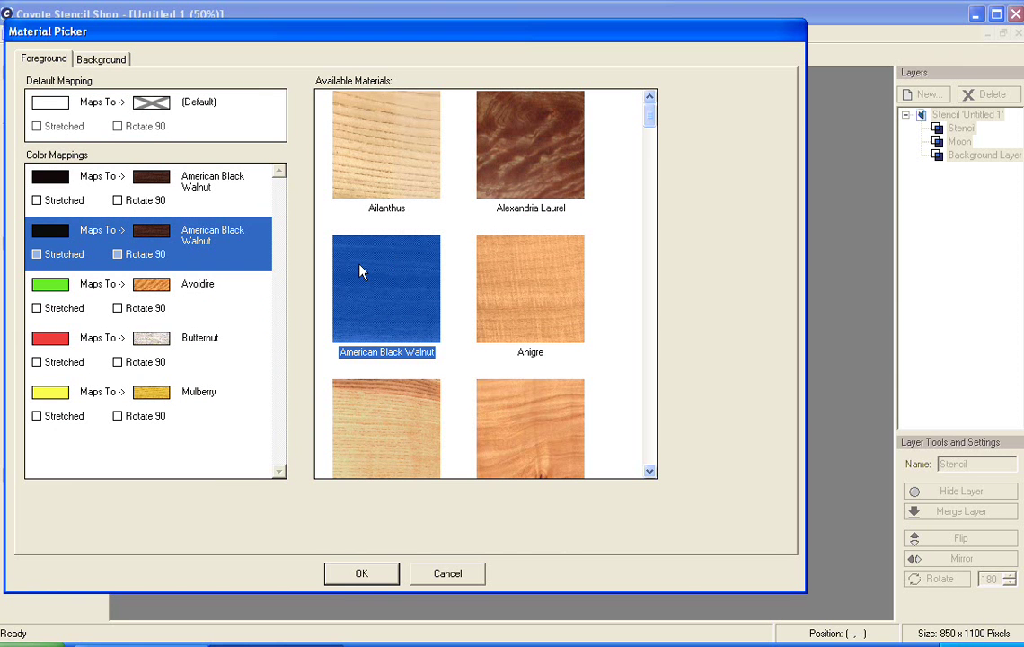
Confirm the Material Picker to show walnut stencil shapes over Ailanthus wood
click(332, 571)
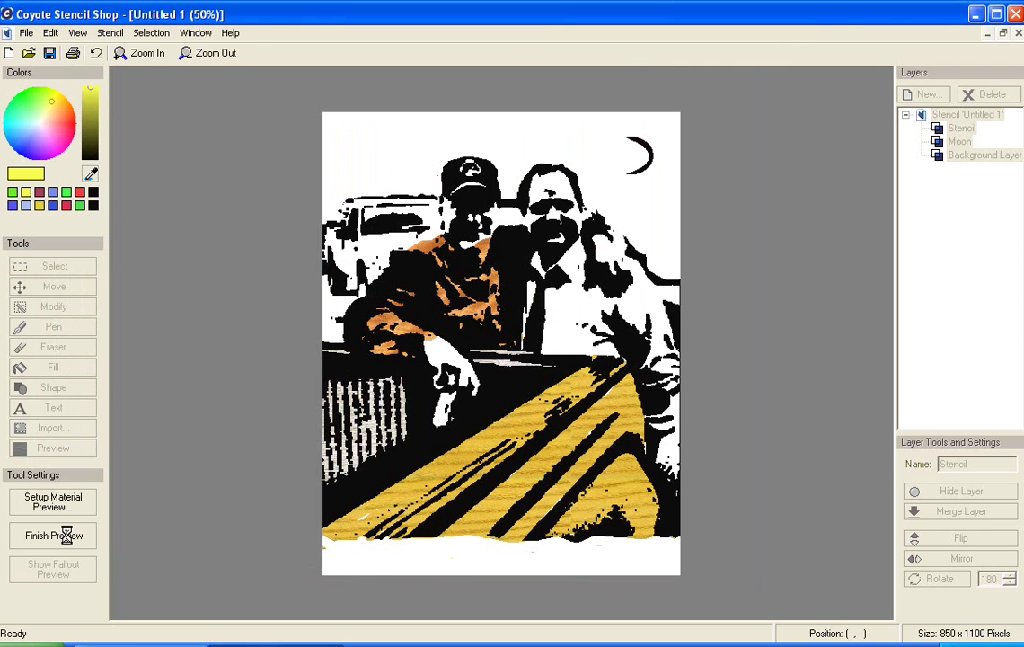